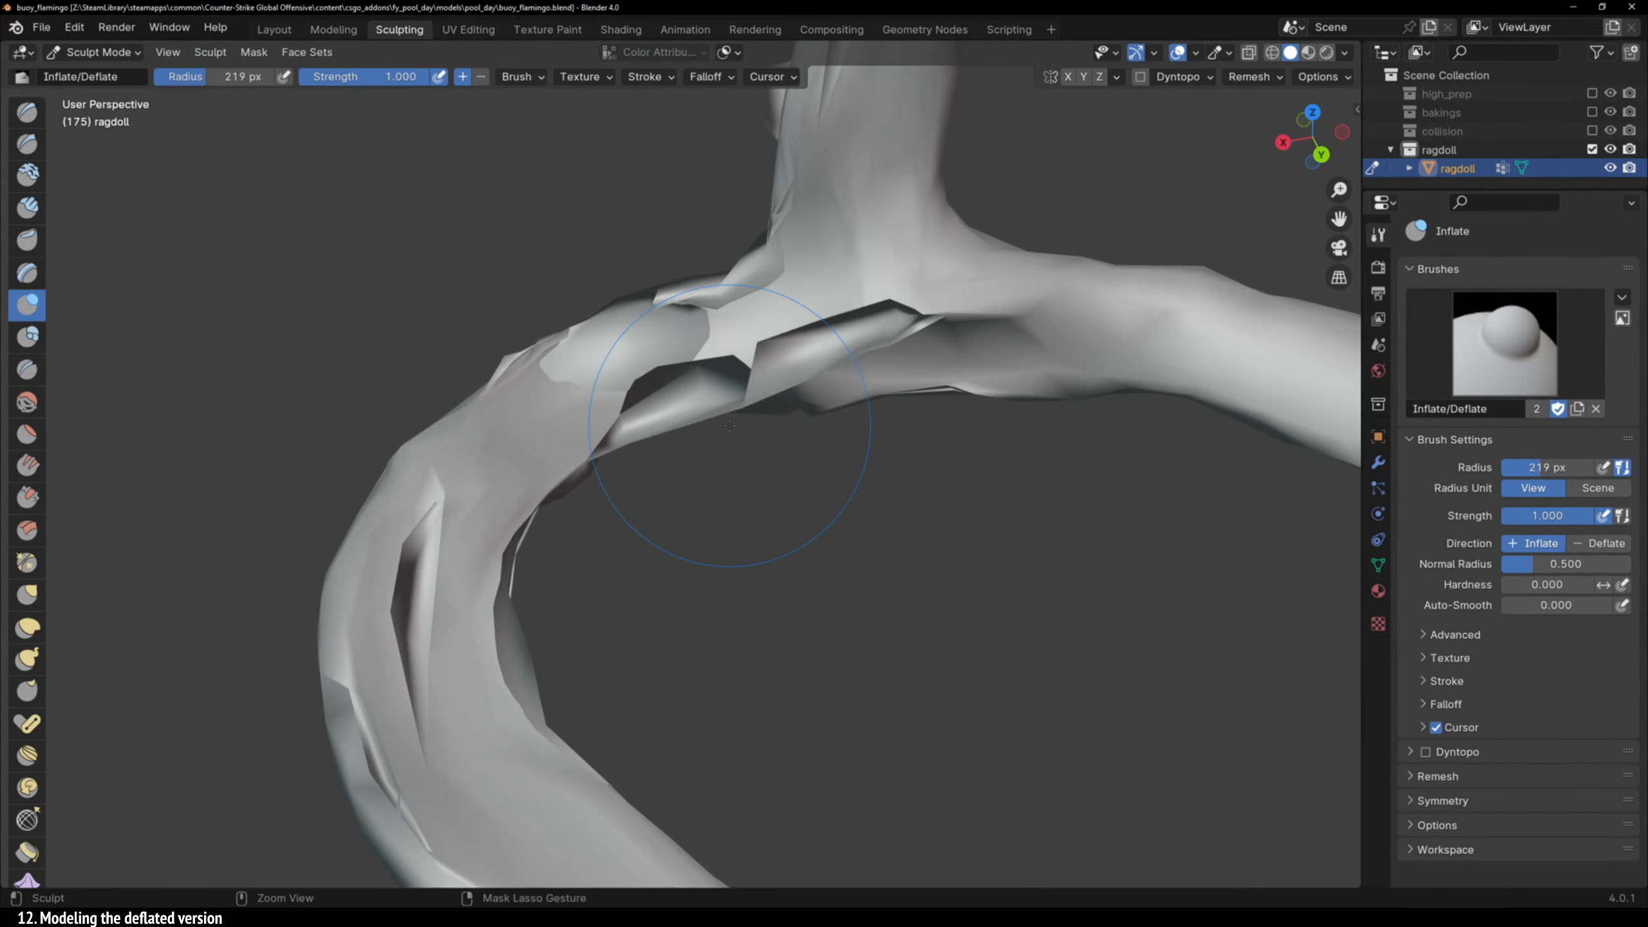
# Turn on the Face Orientation overlay to reveal flipped faces on the deflated flamingo
pyautogui.moveTo(747, 325); pyautogui.dragTo(804, 373, button='middle')
pyautogui.keyDown('shift'); pyautogui.moveTo(804, 374); pyautogui.dragTo(769, 404, button='middle'); pyautogui.keyUp('shift')
pyautogui.click(1195, 52)
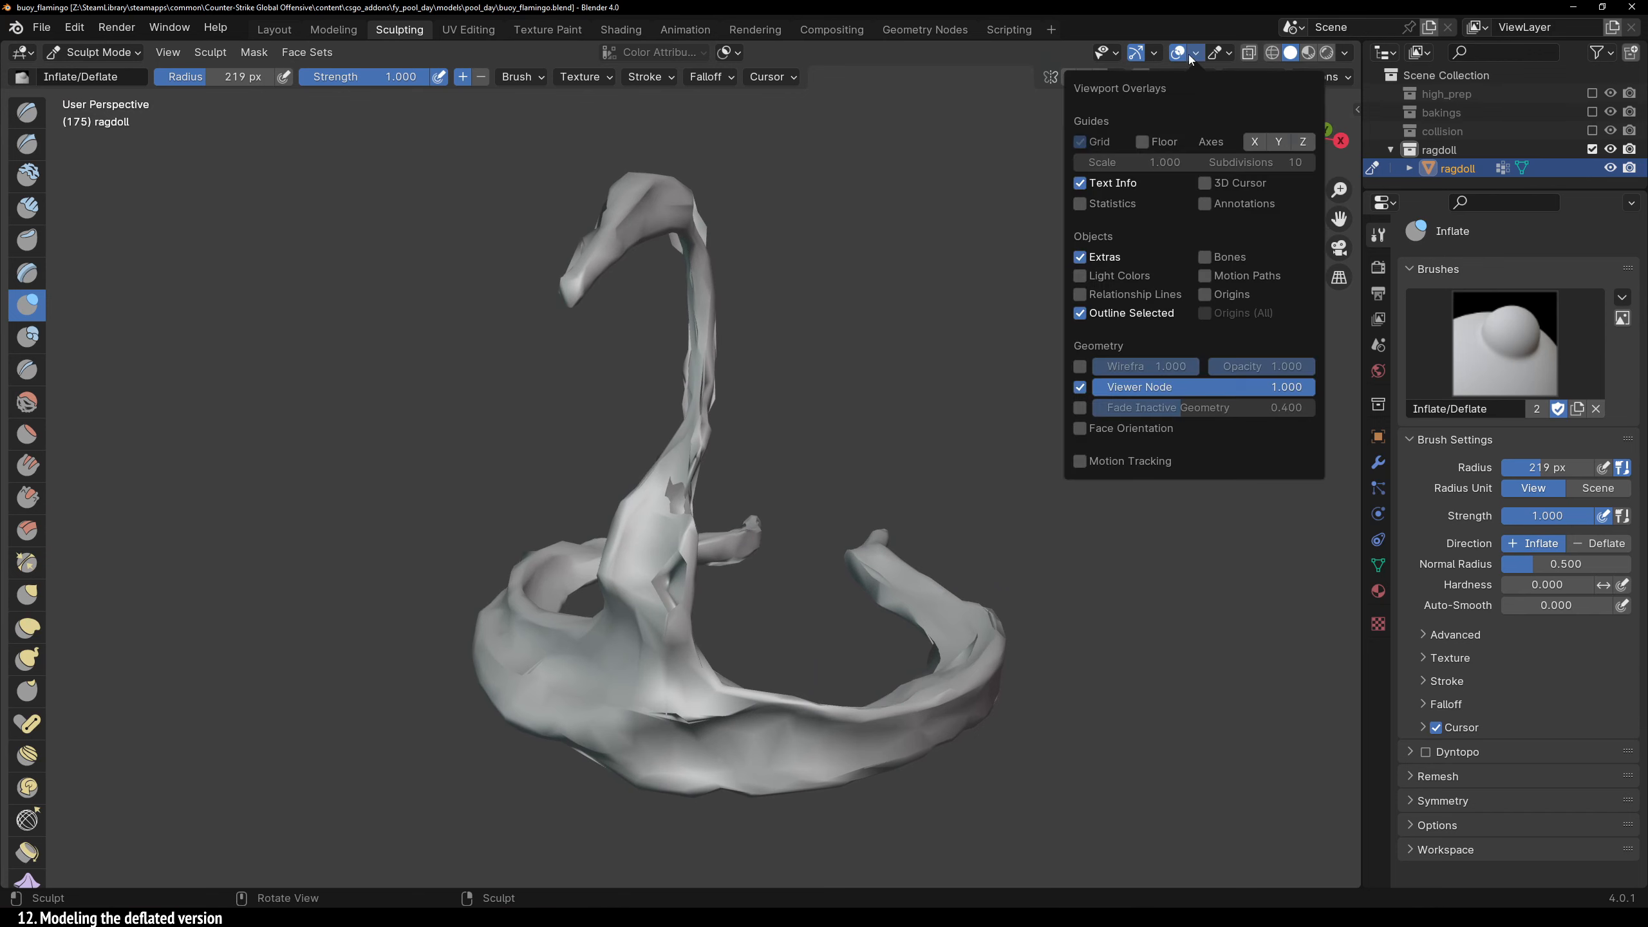
pyautogui.click(1195, 53)
pyautogui.click(1080, 429)
pyautogui.moveTo(908, 520); pyautogui.dragTo(704, 421, button='middle')
pyautogui.keyDown('shift'); pyautogui.moveTo(705, 421); pyautogui.dragTo(856, 390, button='middle'); pyautogui.keyUp('shift')
pyautogui.moveTo(856, 389)
pyautogui.keyDown('ctrl'); pyautogui.mouseDown(button='middle')
pyautogui.moveTo(864, 472)
pyautogui.moveTo(767, 525)
pyautogui.mouseUp(button='middle'); pyautogui.keyUp('ctrl')
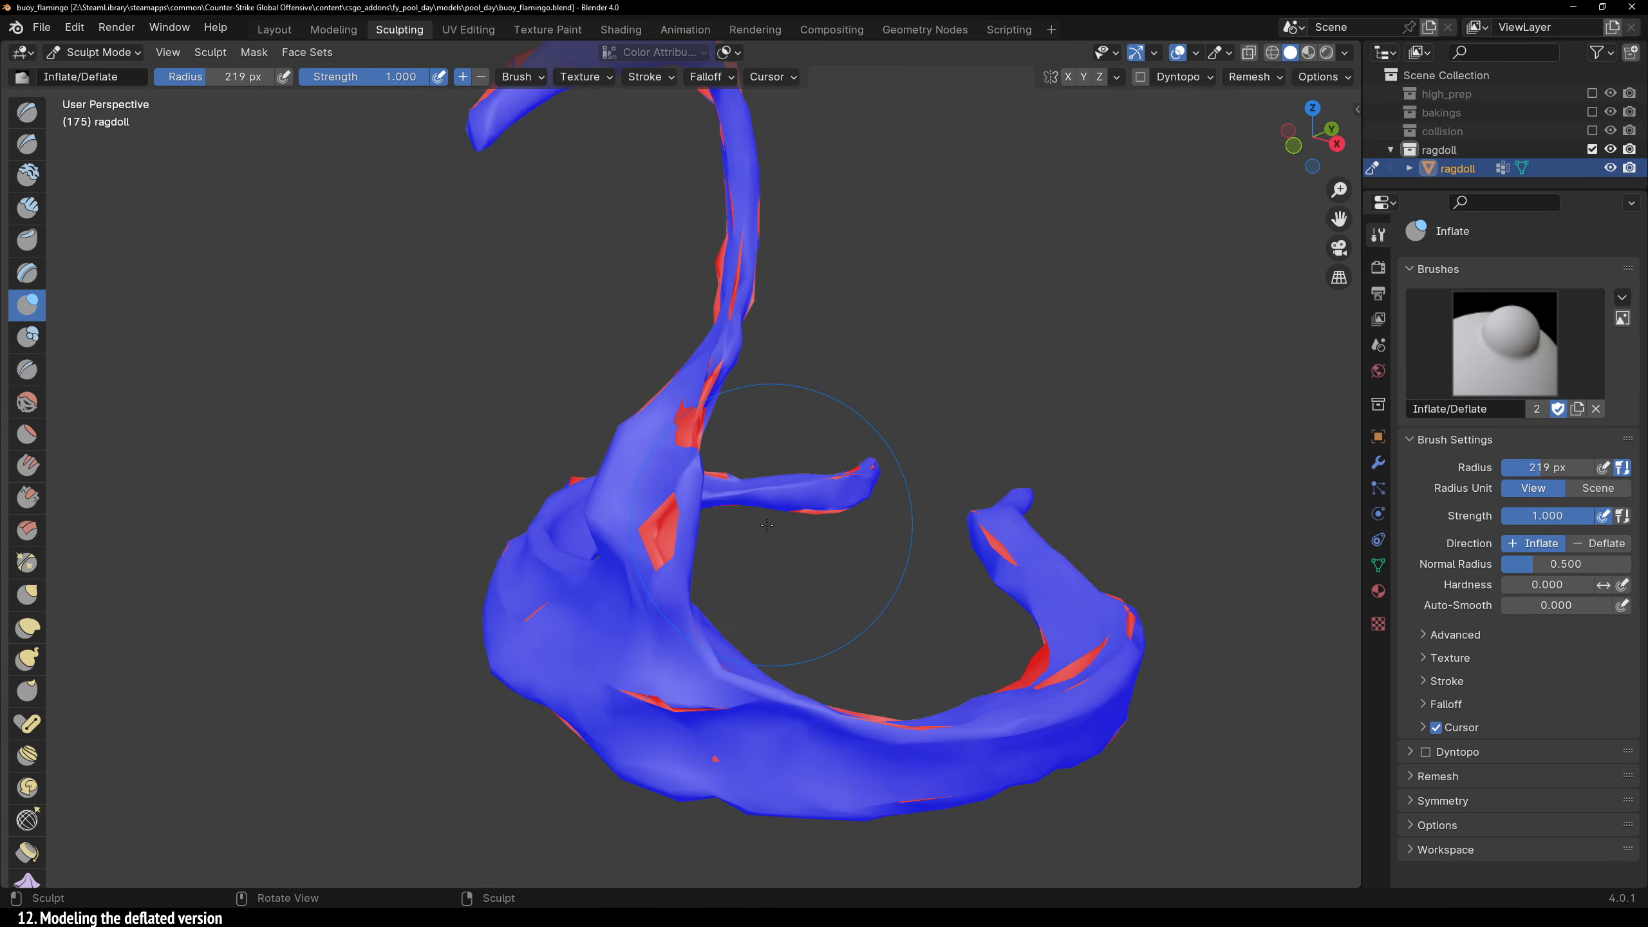
# Smooth away the folded, inside-out patches across the deflated flamingo with the Smooth brush at strength 0.700
pyautogui.click(25, 403)
pyautogui.moveTo(757, 739); pyautogui.dragTo(740, 720, button='middle')
pyautogui.scroll(5, 680, 555)
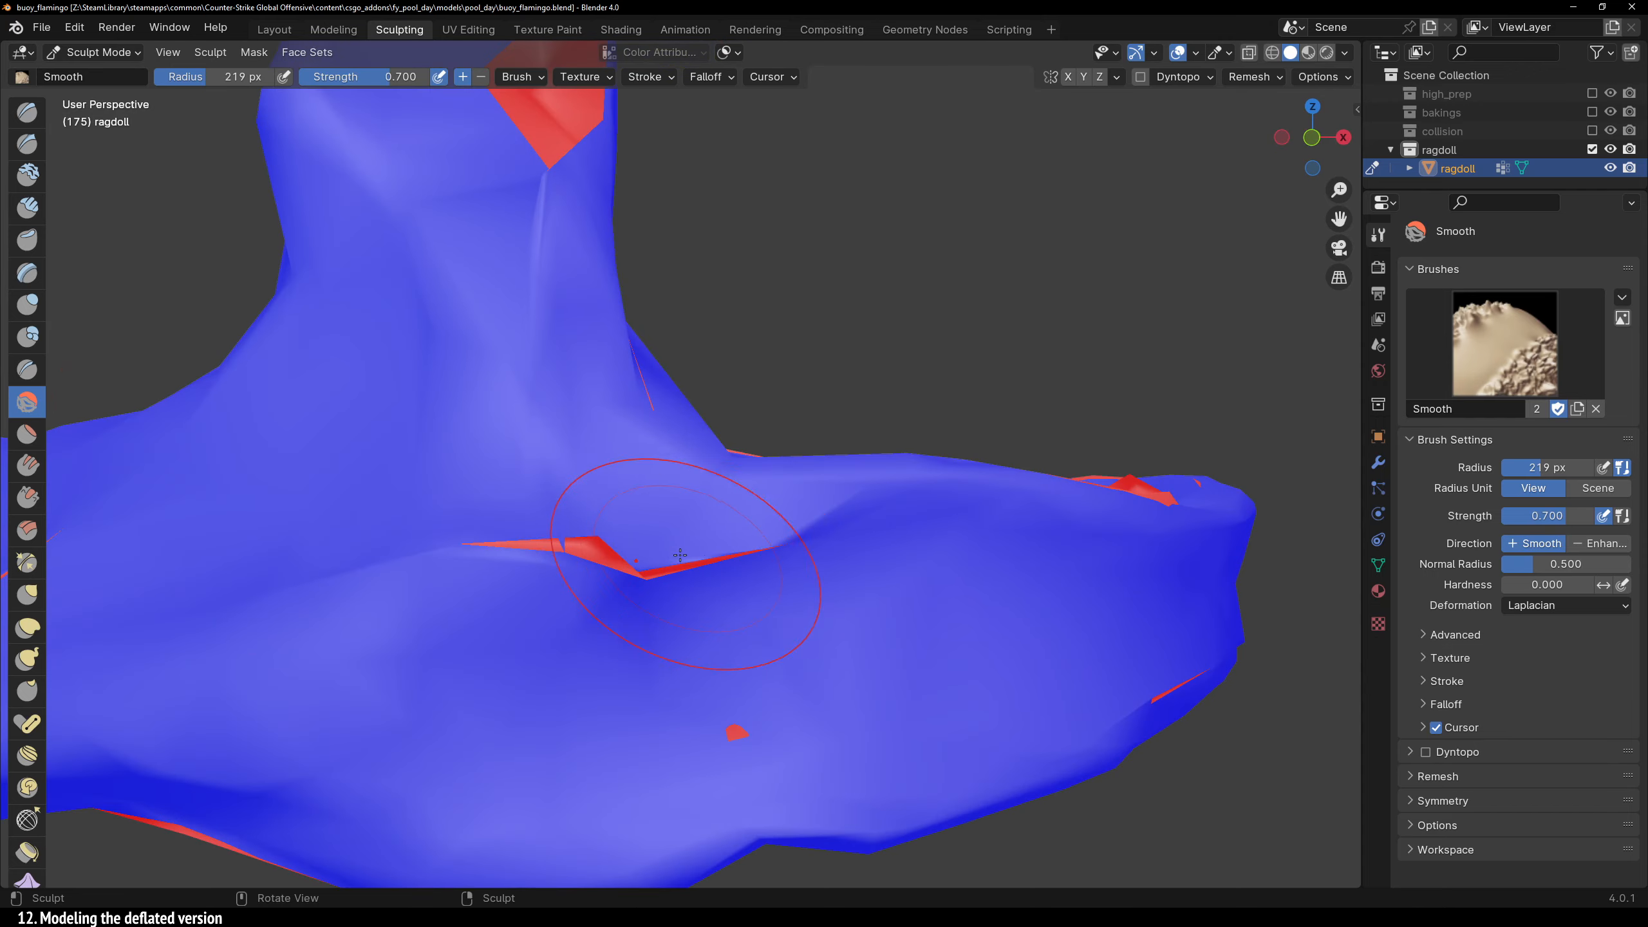
pyautogui.keyDown('shift'); pyautogui.moveTo(953, 588); pyautogui.dragTo(694, 539, button='middle'); pyautogui.keyUp('shift')
pyautogui.moveTo(862, 480); pyautogui.dragTo(689, 455, button='middle')
pyautogui.moveTo(797, 491); pyautogui.dragTo(794, 617, button='middle')
pyautogui.moveTo(381, 445)
pyautogui.mouseDown(button='middle')
pyautogui.moveTo(680, 497)
pyautogui.moveTo(687, 252)
pyautogui.moveTo(784, 324)
pyautogui.moveTo(945, 549)
pyautogui.moveTo(771, 460)
pyautogui.moveTo(824, 381)
pyautogui.moveTo(526, 463)
pyautogui.moveTo(584, 422)
pyautogui.moveTo(633, 471)
pyautogui.moveTo(562, 287)
pyautogui.moveTo(884, 639)
pyautogui.moveTo(967, 471)
pyautogui.moveTo(681, 496)
pyautogui.moveTo(818, 512)
pyautogui.moveTo(643, 545)
pyautogui.moveTo(617, 435)
pyautogui.moveTo(894, 582)
pyautogui.moveTo(720, 645)
pyautogui.moveTo(707, 545)
pyautogui.moveTo(626, 313)
pyautogui.moveTo(765, 442)
pyautogui.moveTo(936, 534)
pyautogui.moveTo(644, 402)
pyautogui.moveTo(289, 436)
pyautogui.mouseUp(button='middle')
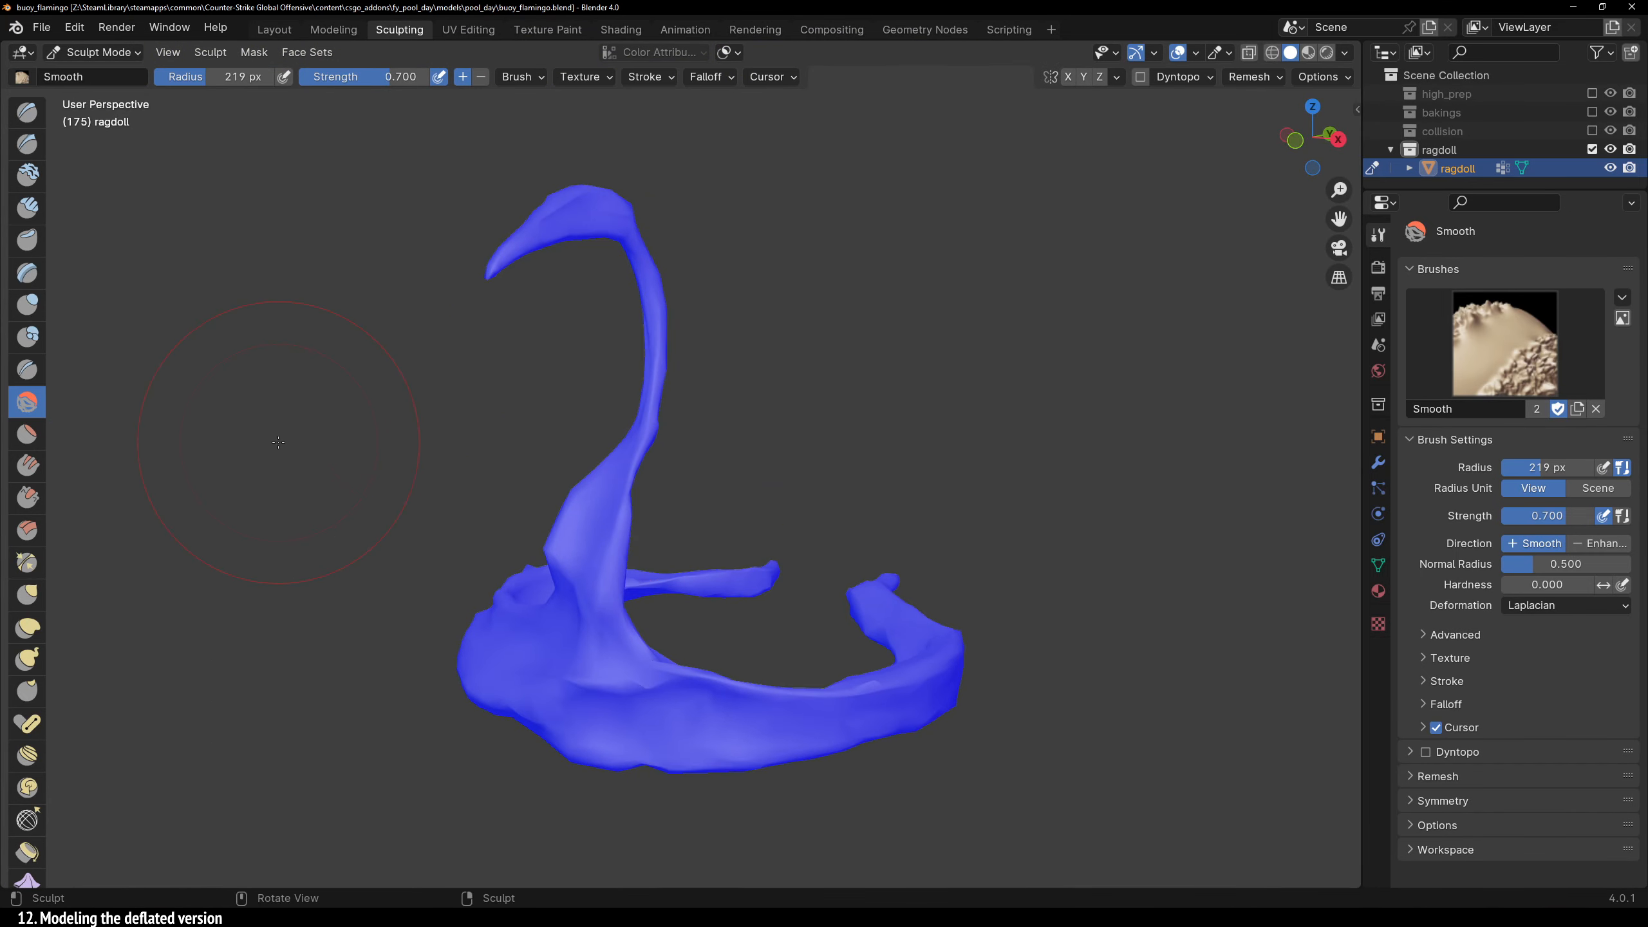
# Turn off the Face Orientation overlay and switch the viewport shading to Material Preview
pyautogui.click(1196, 55)
pyautogui.click(1079, 428)
pyautogui.moveTo(714, 539)
pyautogui.keyDown('shift'); pyautogui.mouseDown(button='middle')
pyautogui.moveTo(720, 473)
pyautogui.moveTo(707, 545)
pyautogui.mouseUp(button='middle'); pyautogui.keyUp('shift')
pyautogui.press('z')
pyautogui.click(696, 611)
# Smooth the jagged folds around the drawn wing on the side of the ring, using the same brush
pyautogui.moveTo(714, 609); pyautogui.dragTo(1090, 577, button='middle')
pyautogui.scroll(7, 688, 445)
pyautogui.scroll(-7, 908, 636)
pyautogui.keyDown('shift'); pyautogui.moveTo(603, 857); pyautogui.dragTo(746, 779, button='middle'); pyautogui.keyUp('shift')
pyautogui.keyDown('shift'); pyautogui.moveTo(746, 779); pyautogui.dragTo(498, 540, button='middle'); pyautogui.keyUp('shift')
pyautogui.scroll(4, 724, 638)
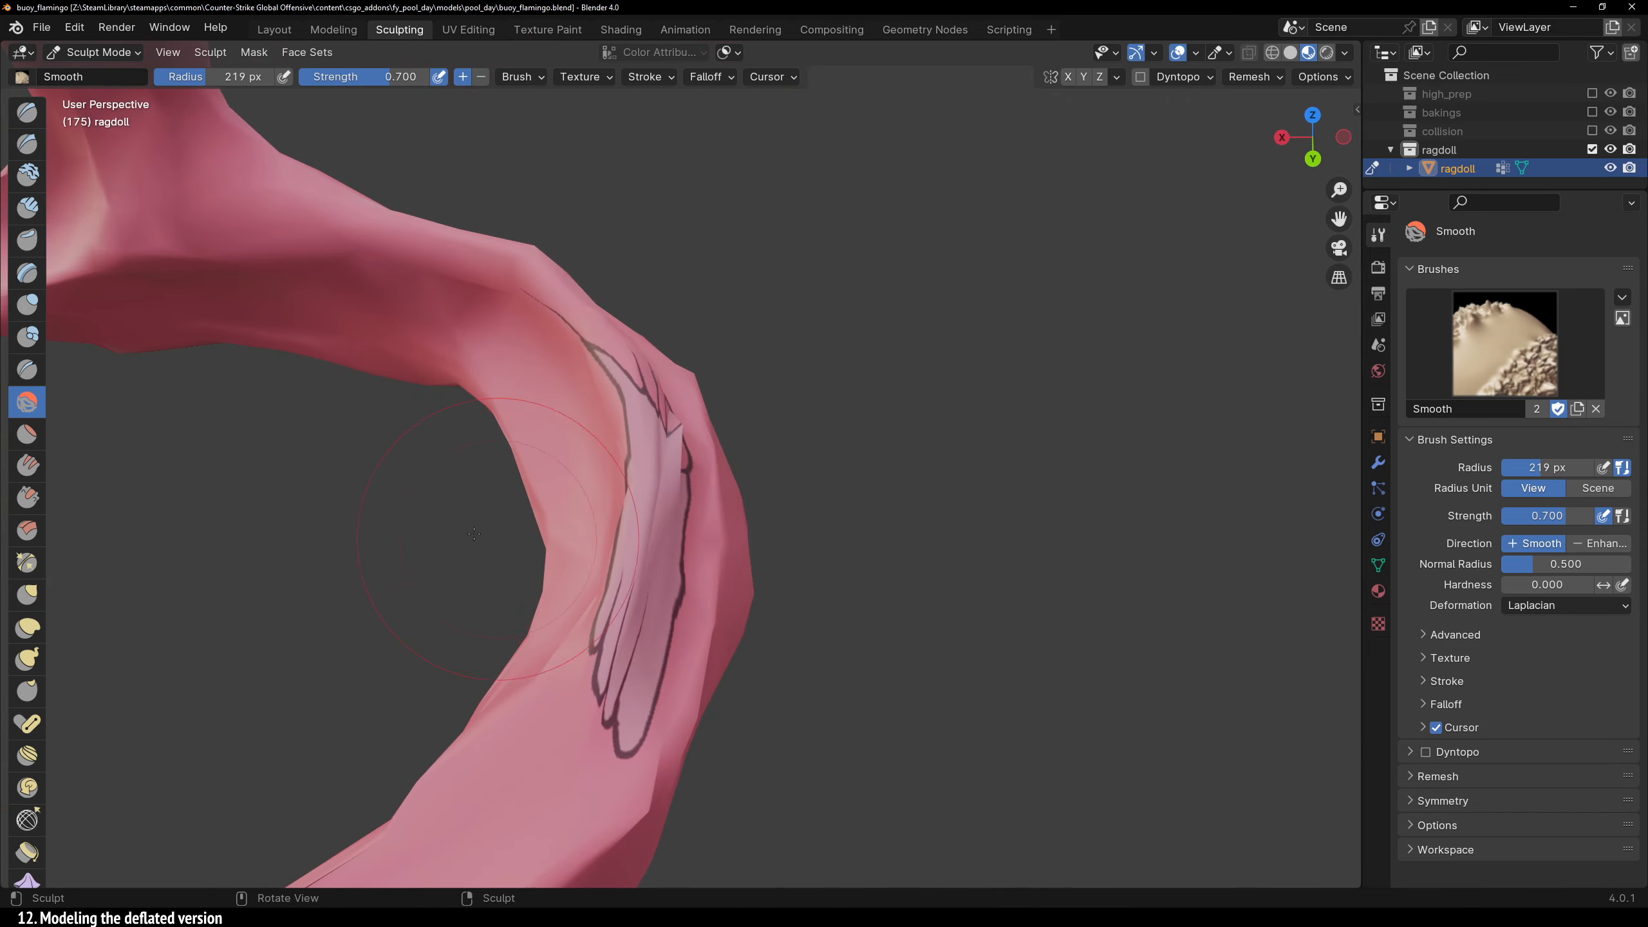
pyautogui.moveTo(648, 459); pyautogui.dragTo(649, 442)
pyautogui.moveTo(649, 441)
pyautogui.mouseDown(button='middle')
pyautogui.moveTo(467, 416)
pyautogui.moveTo(455, 383)
pyautogui.mouseUp(button='middle')
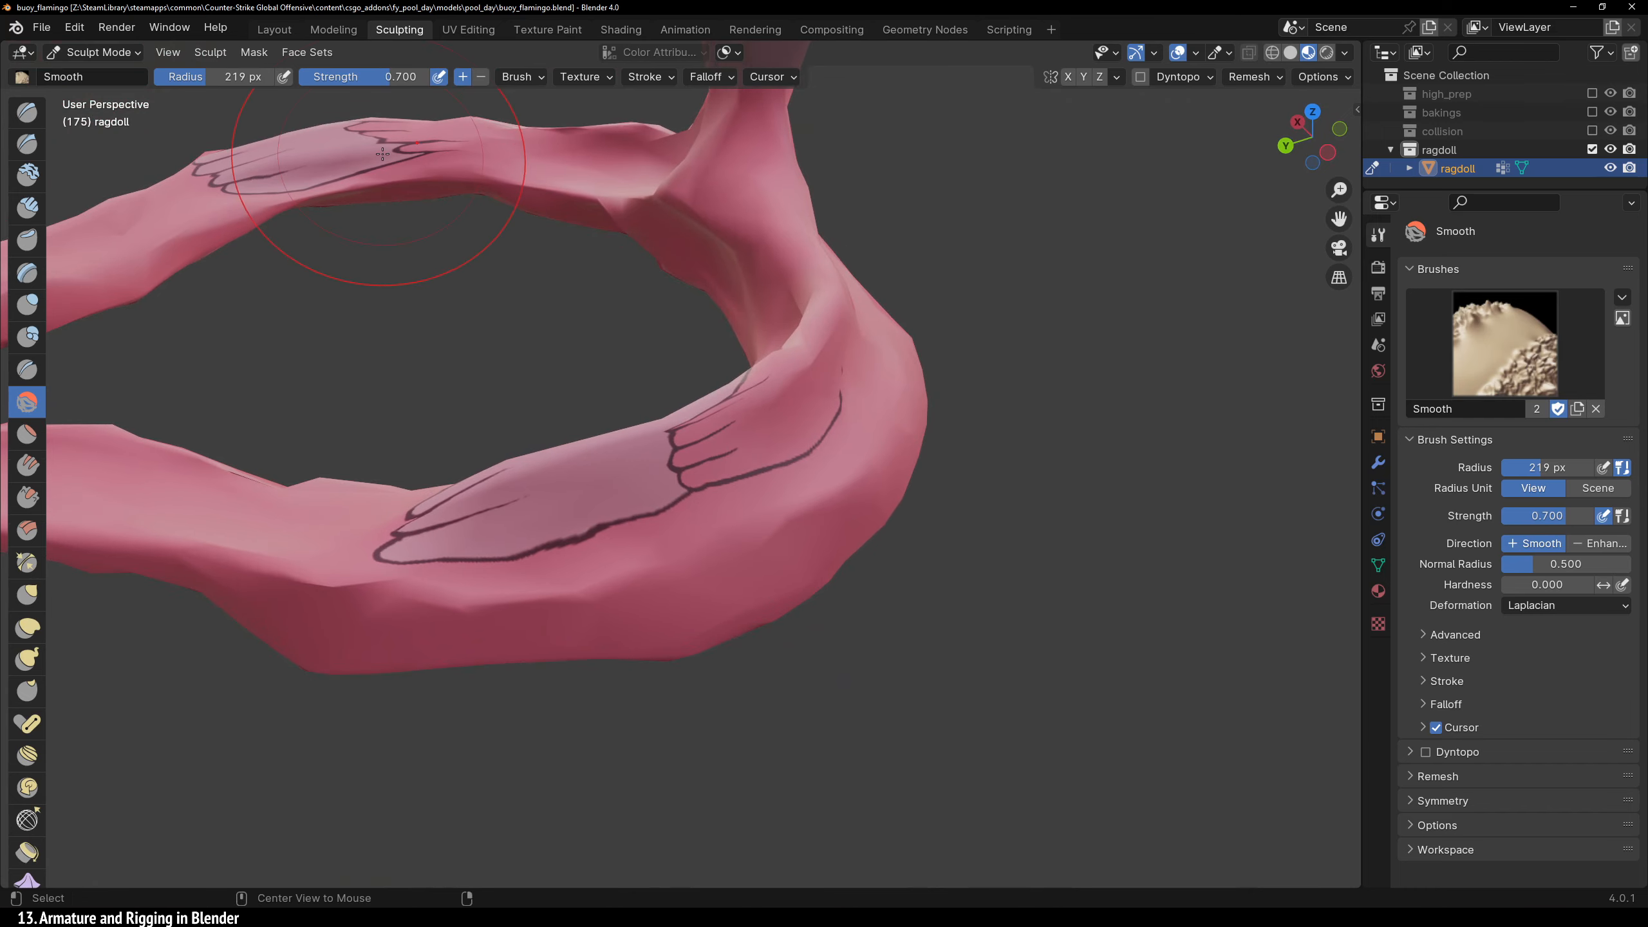
pyautogui.keyDown('shift'); pyautogui.moveTo(377, 184); pyautogui.dragTo(519, 415, button='middle'); pyautogui.keyUp('shift')
pyautogui.scroll(3, 519, 416)
pyautogui.moveTo(519, 415)
pyautogui.mouseDown(button='middle')
pyautogui.moveTo(679, 483)
pyautogui.moveTo(940, 383)
pyautogui.mouseUp(button='middle')
pyautogui.scroll(-4, 811, 429)
pyautogui.scroll(-2, 565, 448)
pyautogui.keyDown('shift'); pyautogui.moveTo(564, 448); pyautogui.dragTo(881, 497, button='middle'); pyautogui.keyUp('shift')
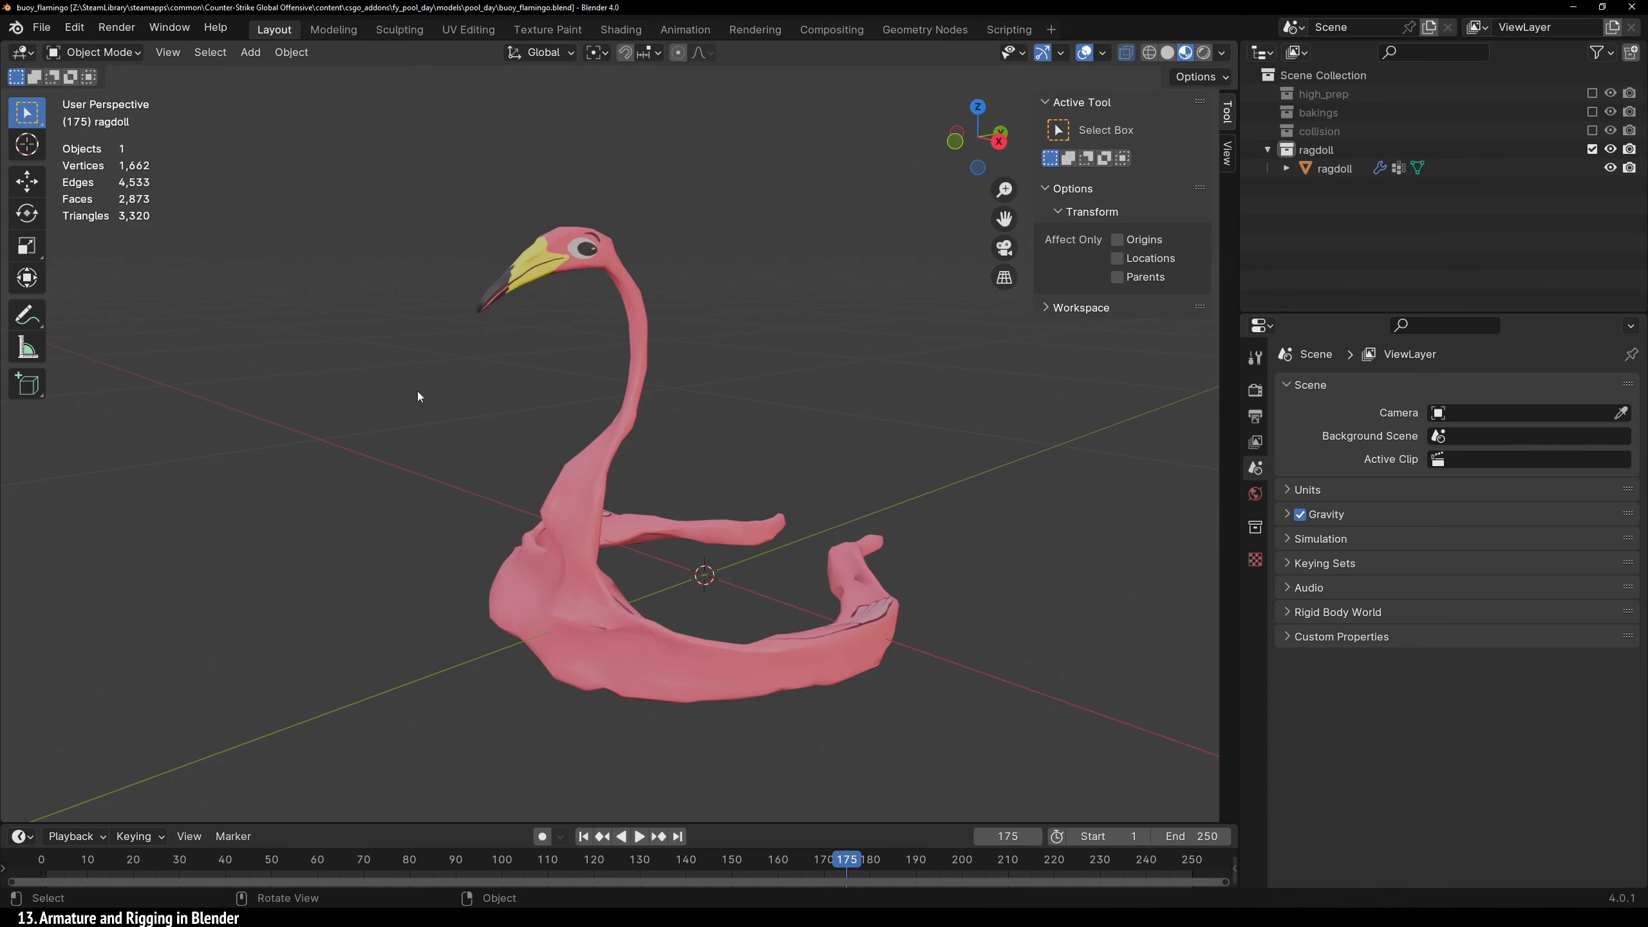
# Add an armature at the world origin and enter Edit Mode on it
pyautogui.hotkey('shift', 'a')
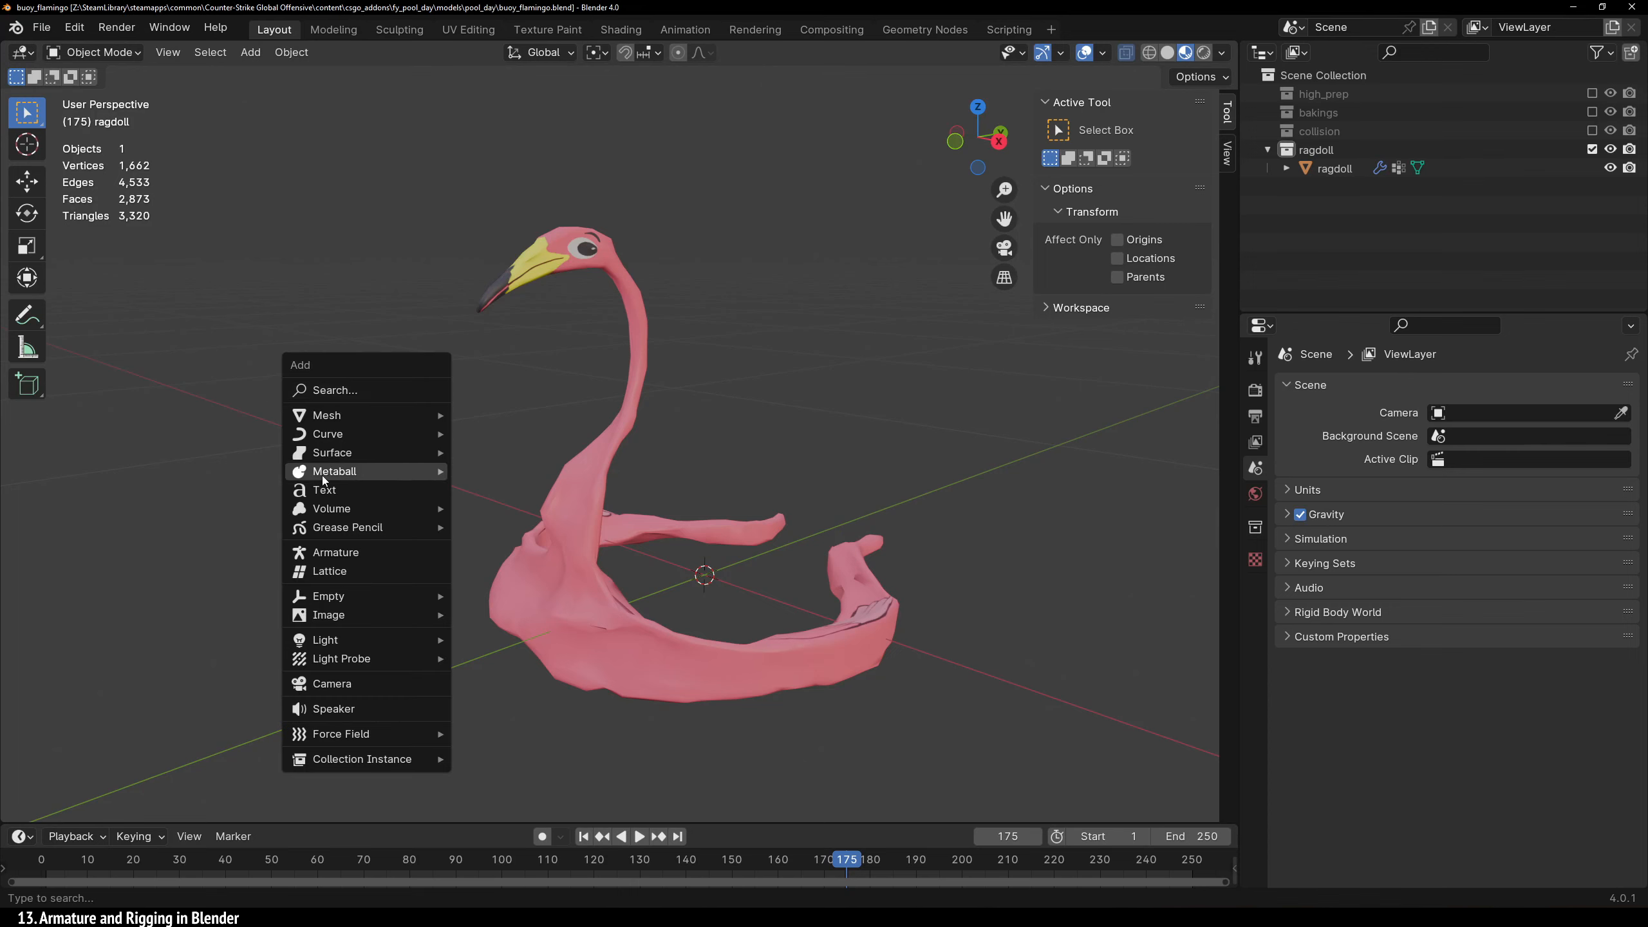
pyautogui.click(357, 556)
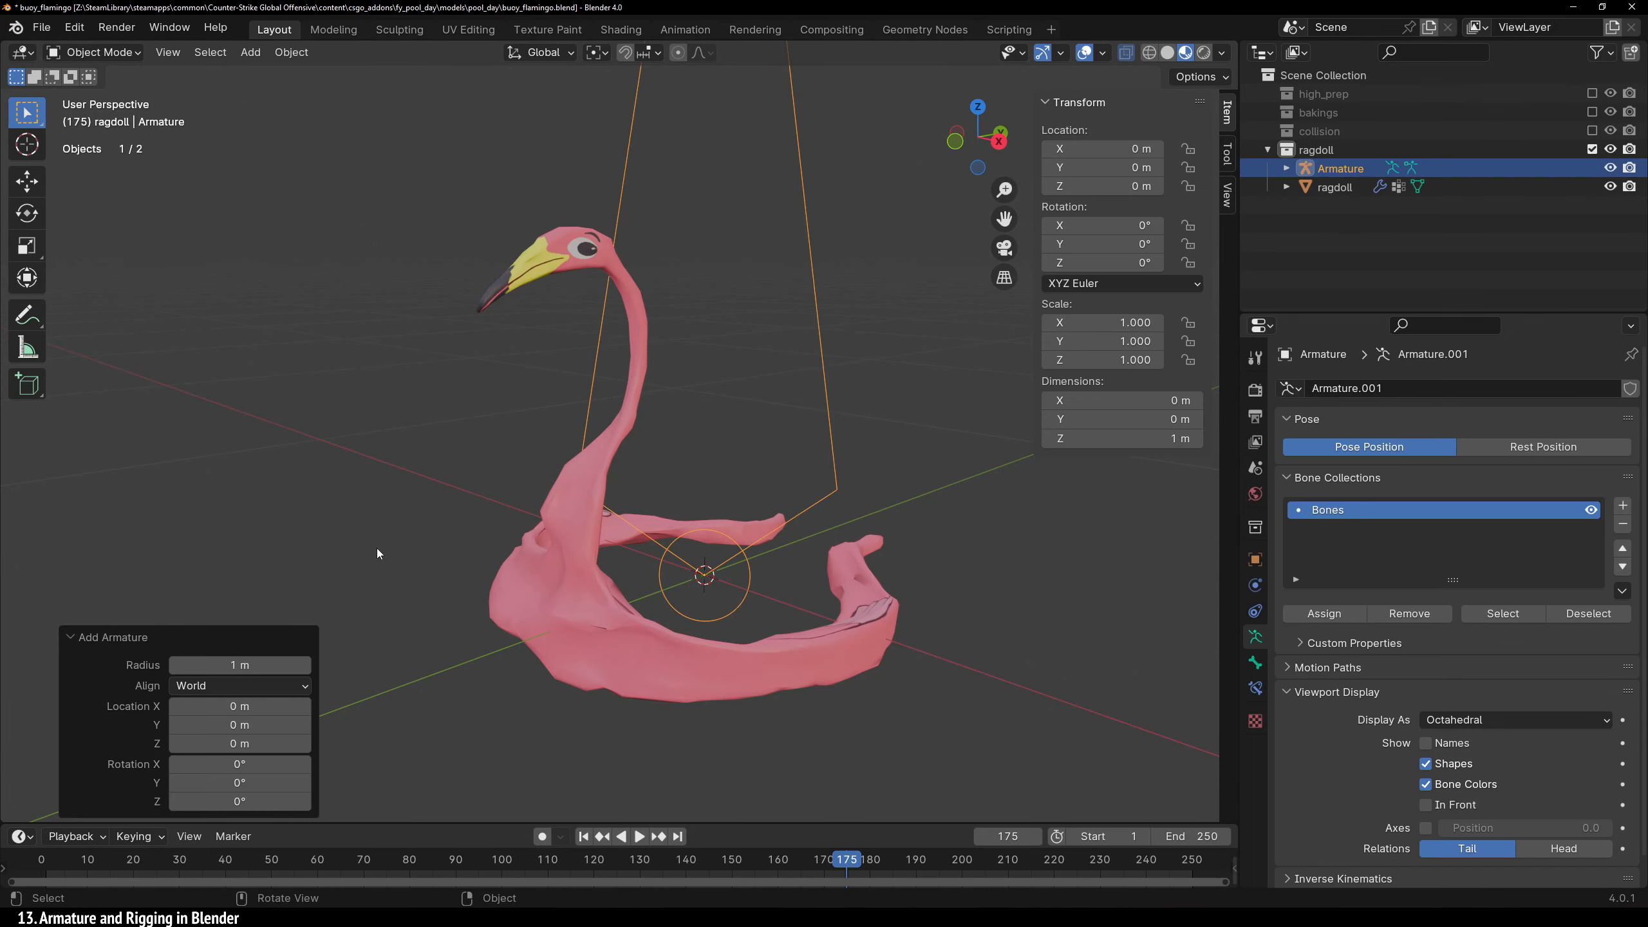
pyautogui.scroll(-4, 558, 517)
pyautogui.press('Tab')
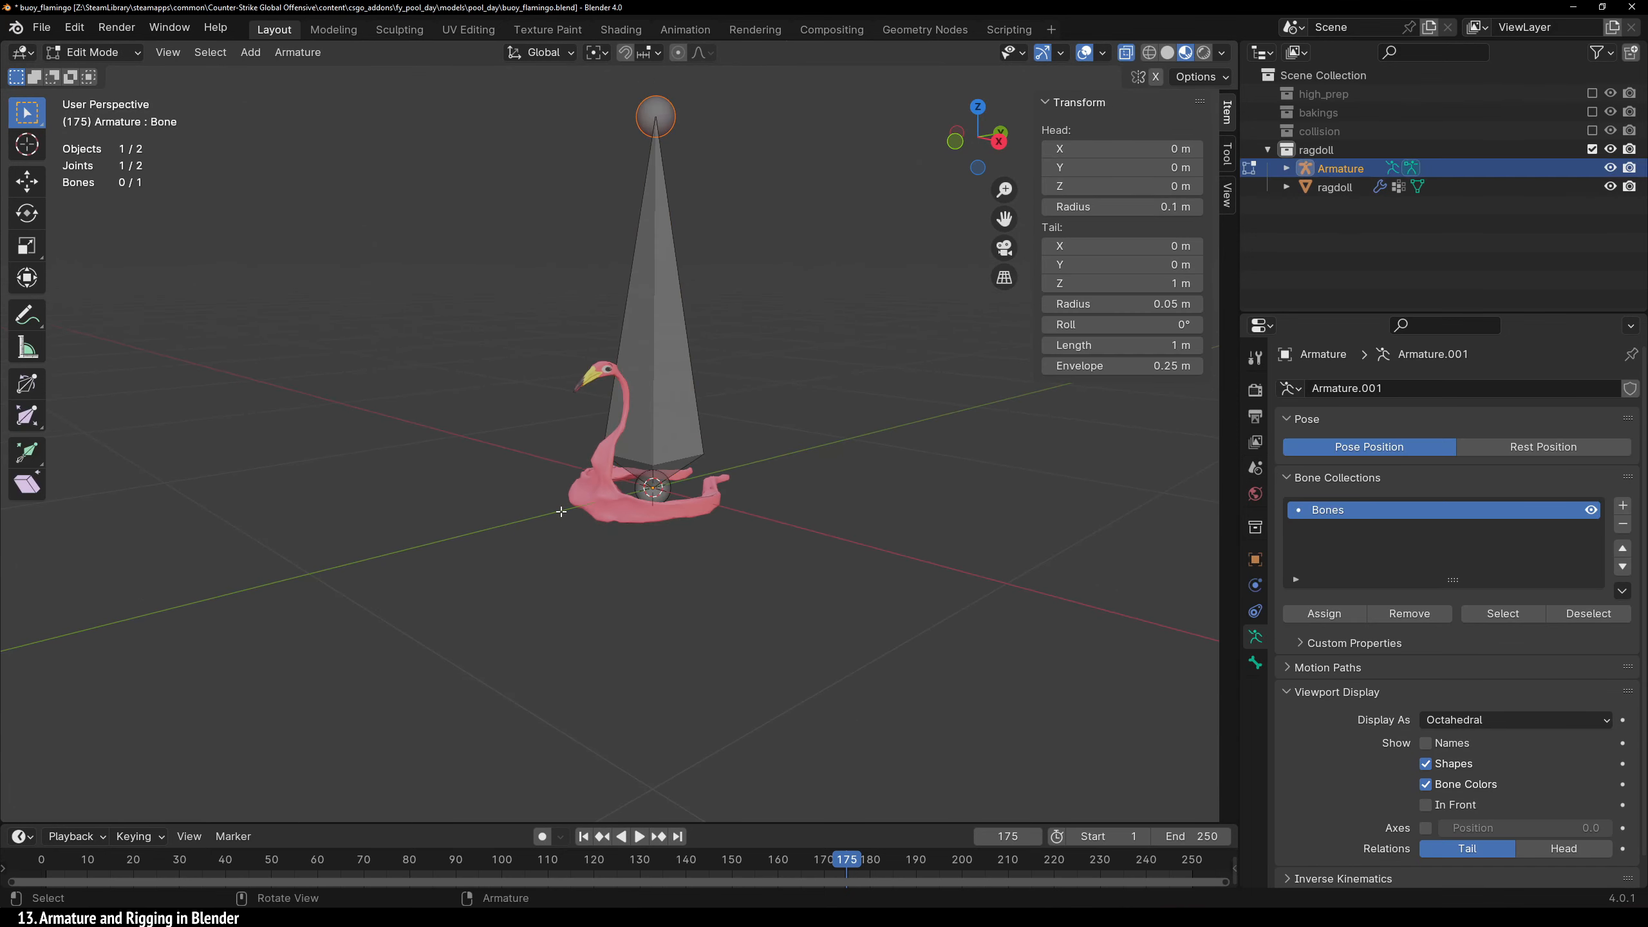
# In the right side view, move the whole bone so its head sits at the beak tip, about Y -0.283 m, Z 0.310 m
pyautogui.press('a')
pyautogui.press('KP_3')
pyautogui.scroll(4, 871, 696)
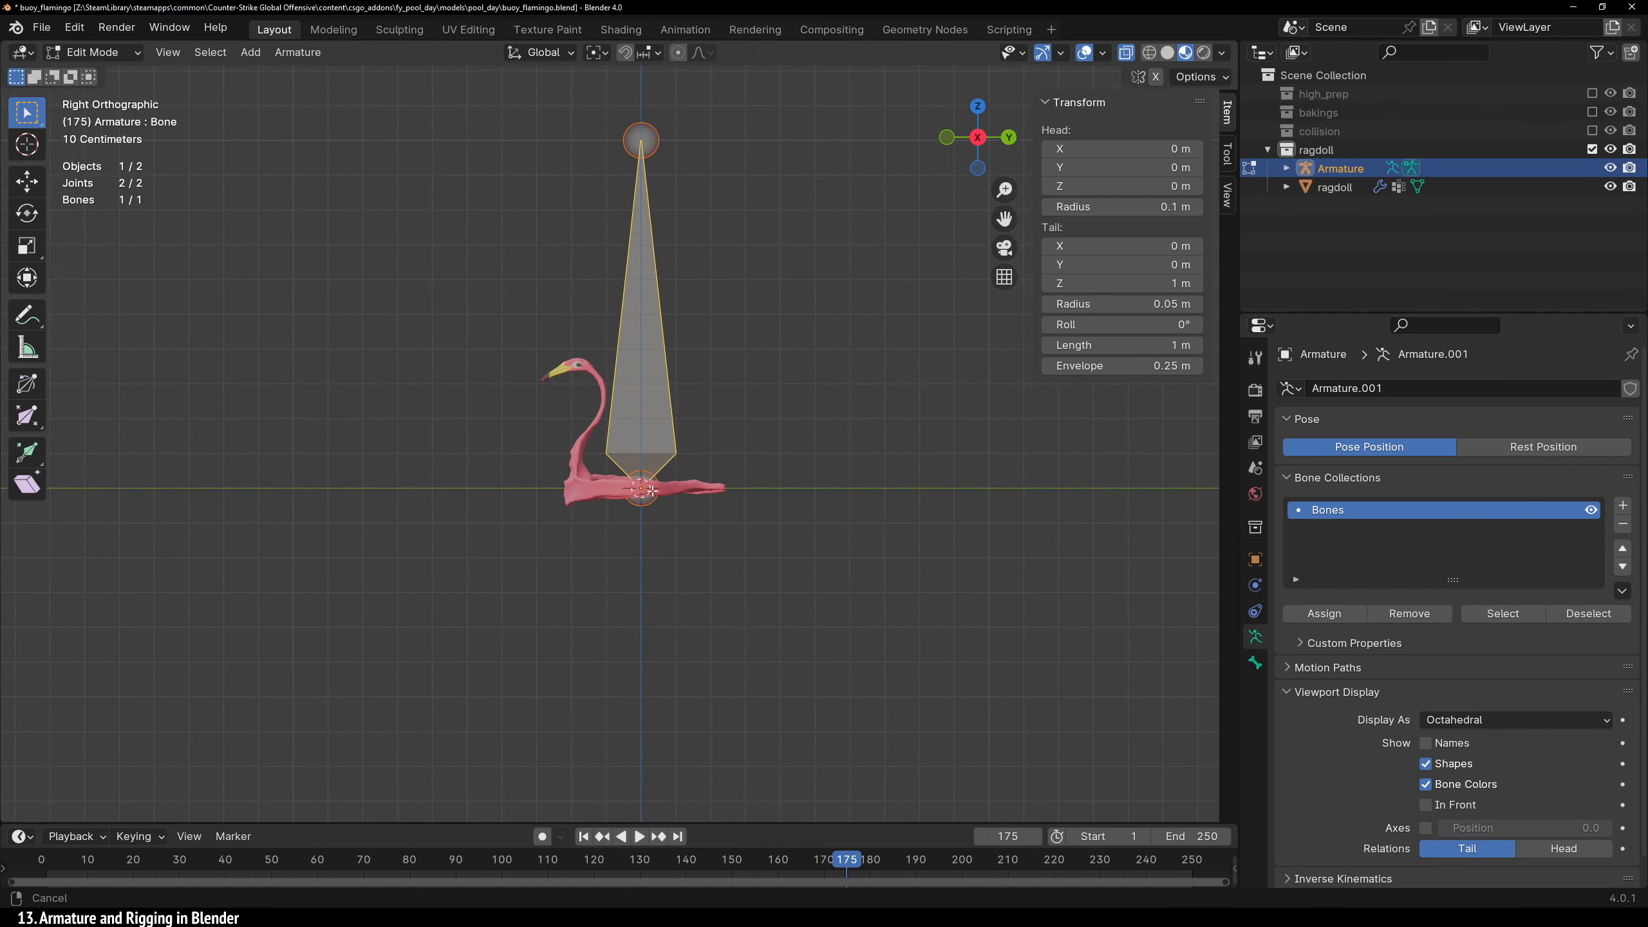
pyautogui.press('g')
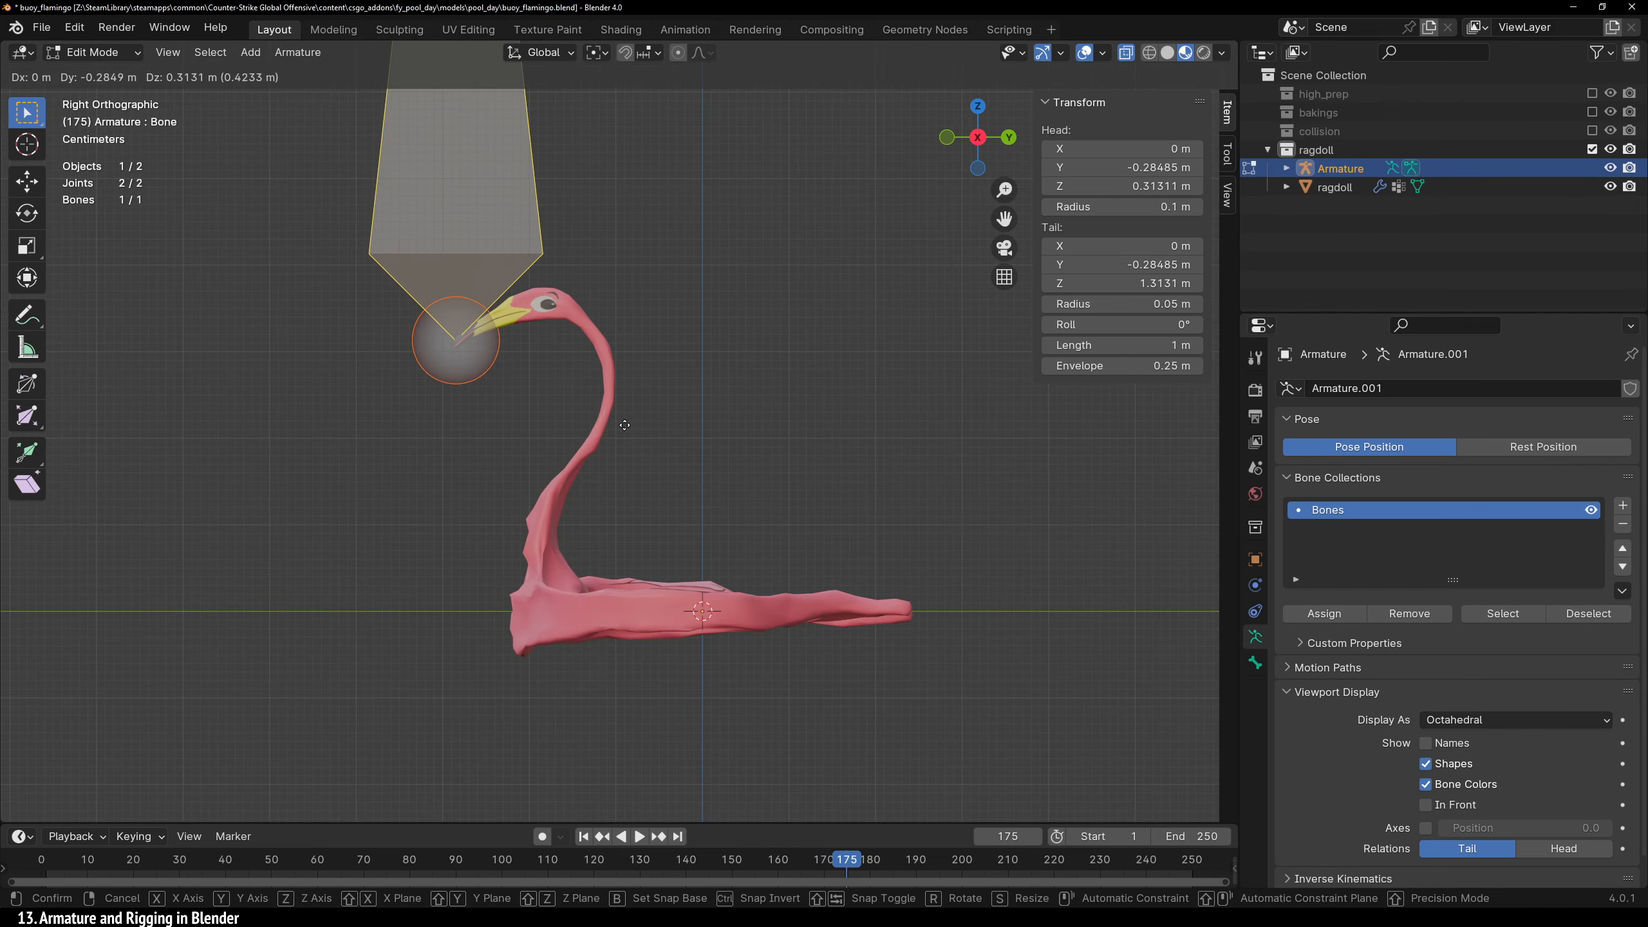
pyautogui.click(587, 321)
pyautogui.scroll(-5, 586, 320)
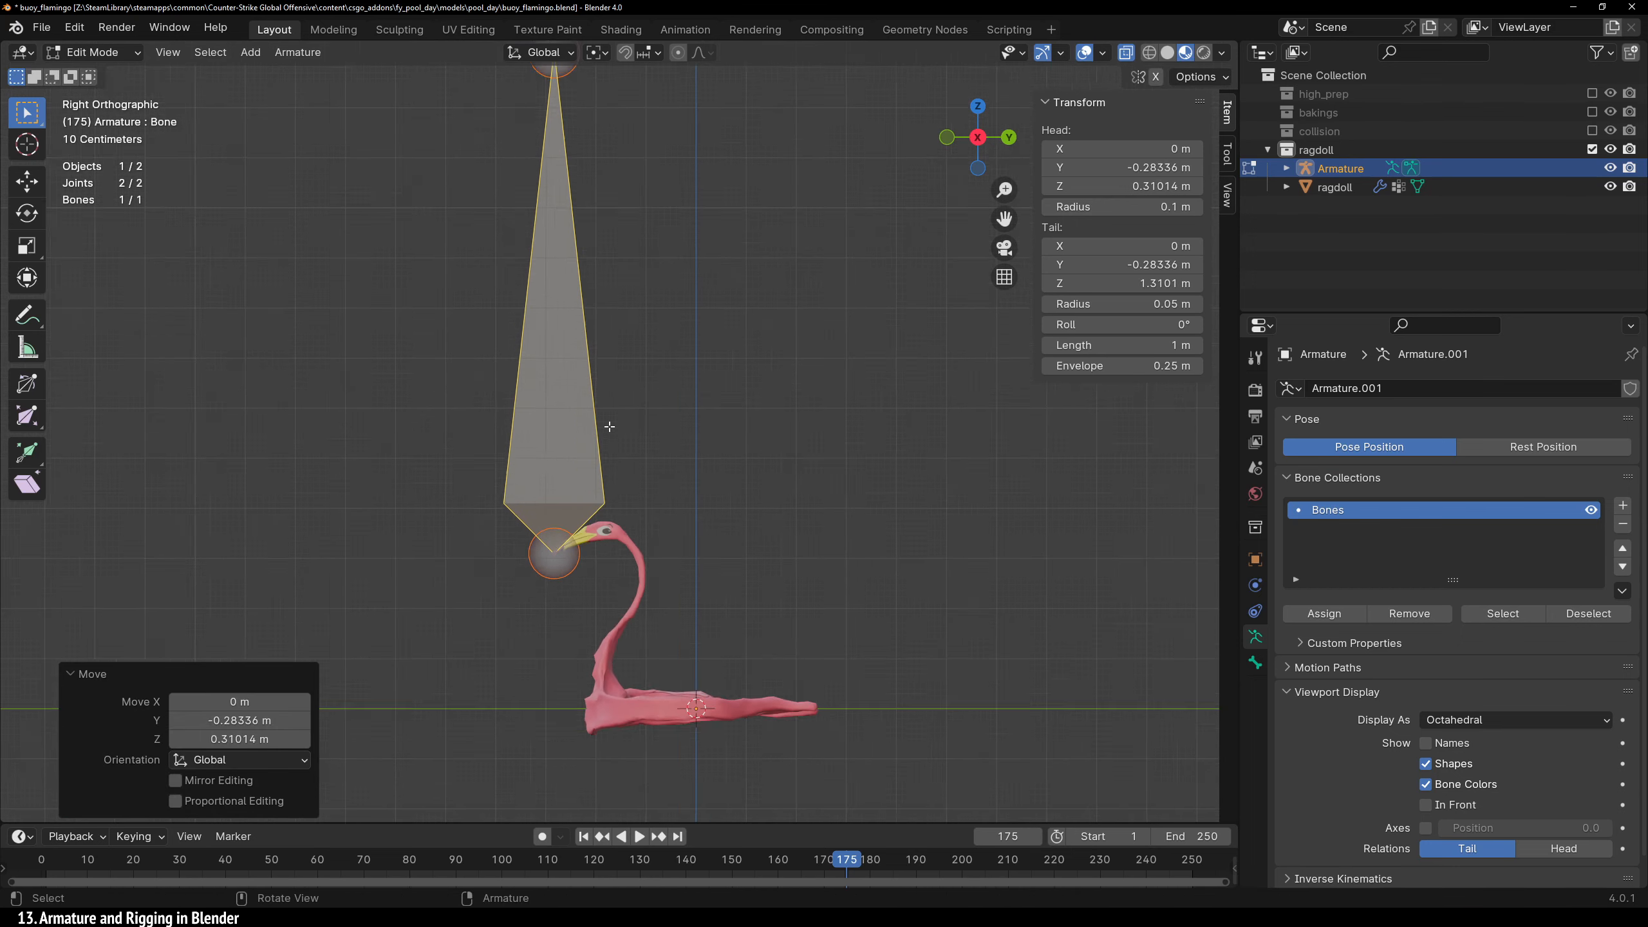
# Move the bone's tail joint down onto the flamingo's head, at about Y -0.182 m, Z 0.355 m
pyautogui.click(609, 166)
pyautogui.press('g')
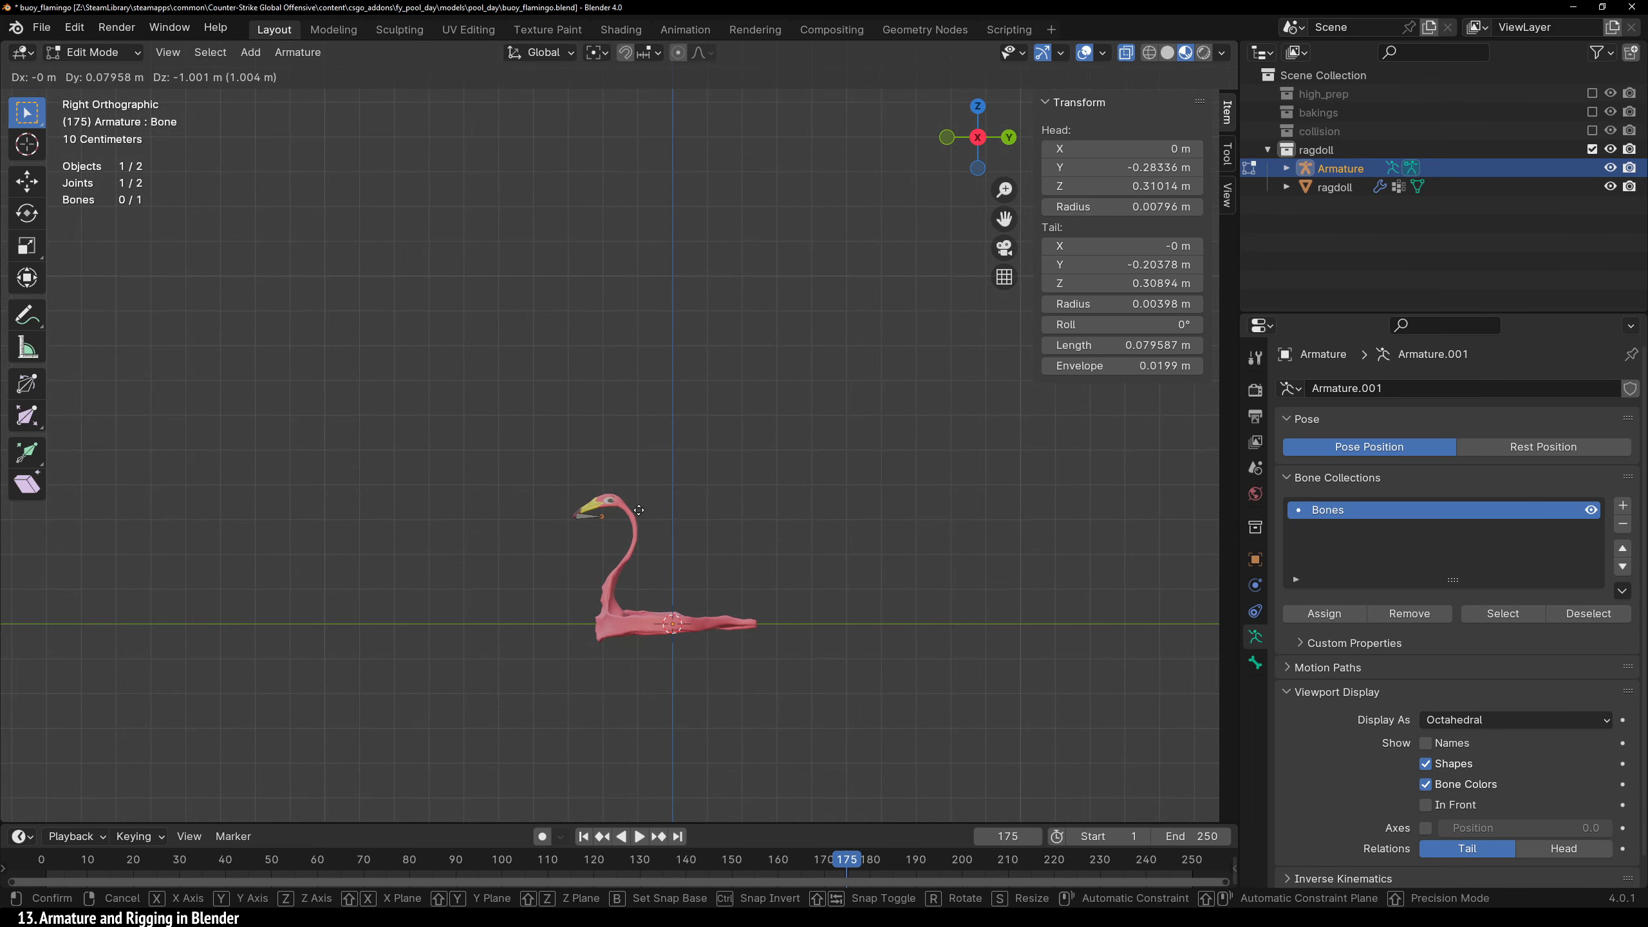
pyautogui.click(647, 493)
pyautogui.scroll(7, 632, 506)
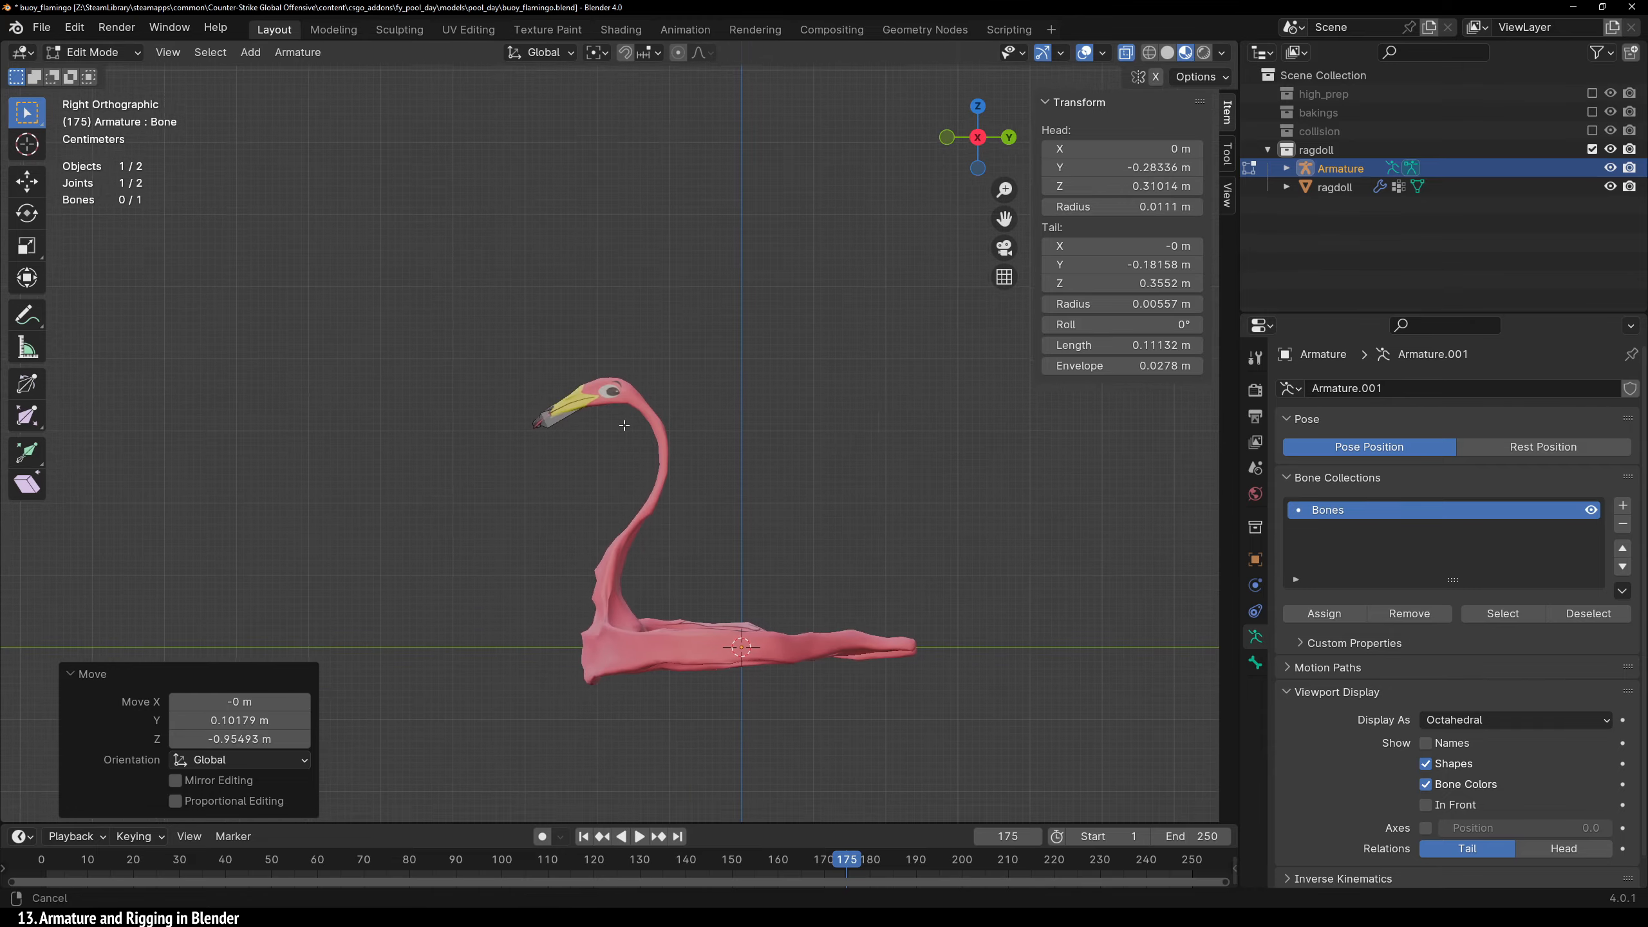
pyautogui.scroll(1, 630, 430)
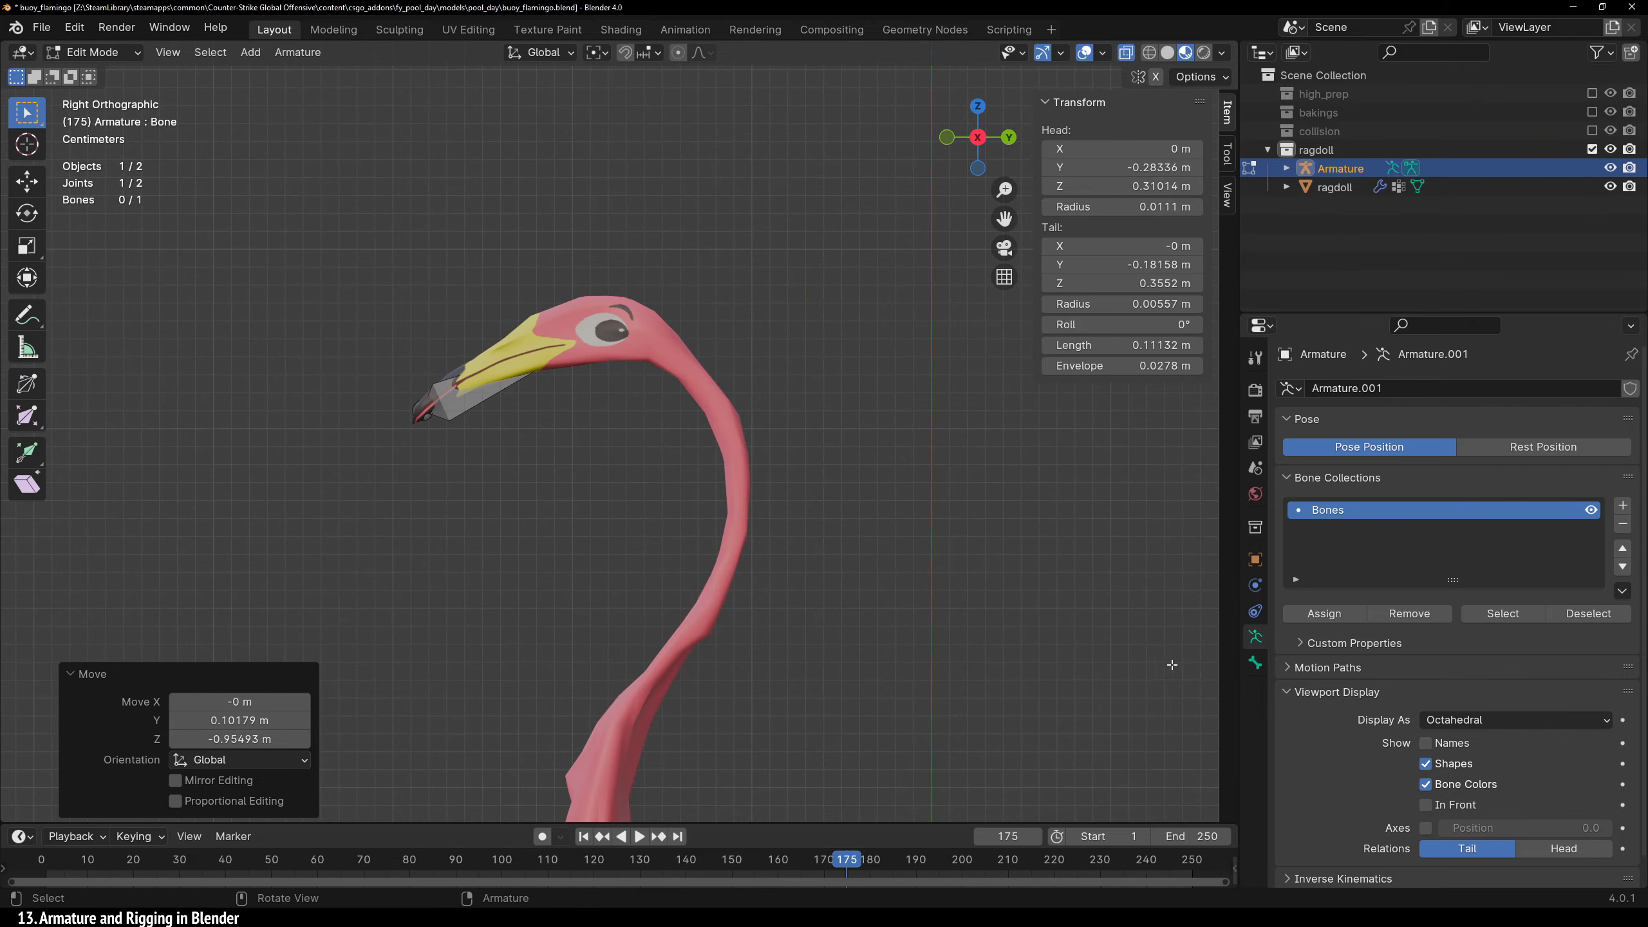
# Display the armature in front of the mesh and nudge the bone's tail joint slightly to center it on the eye
pyautogui.click(1285, 694)
pyautogui.click(1288, 696)
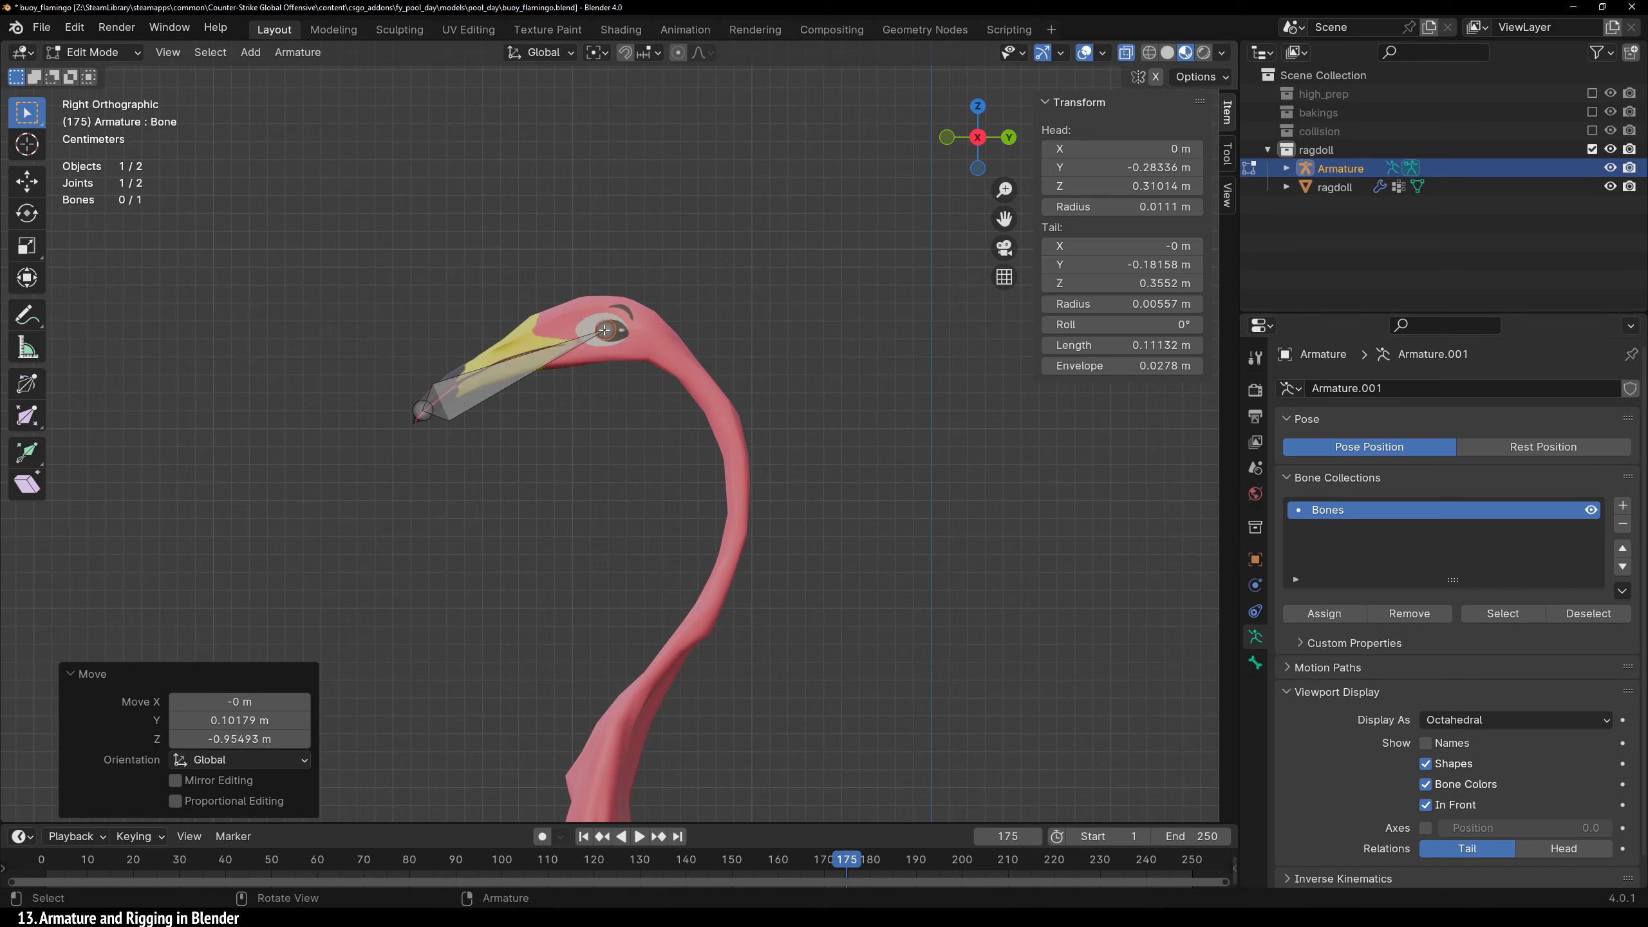
pyautogui.click(604, 329)
pyautogui.press('g')
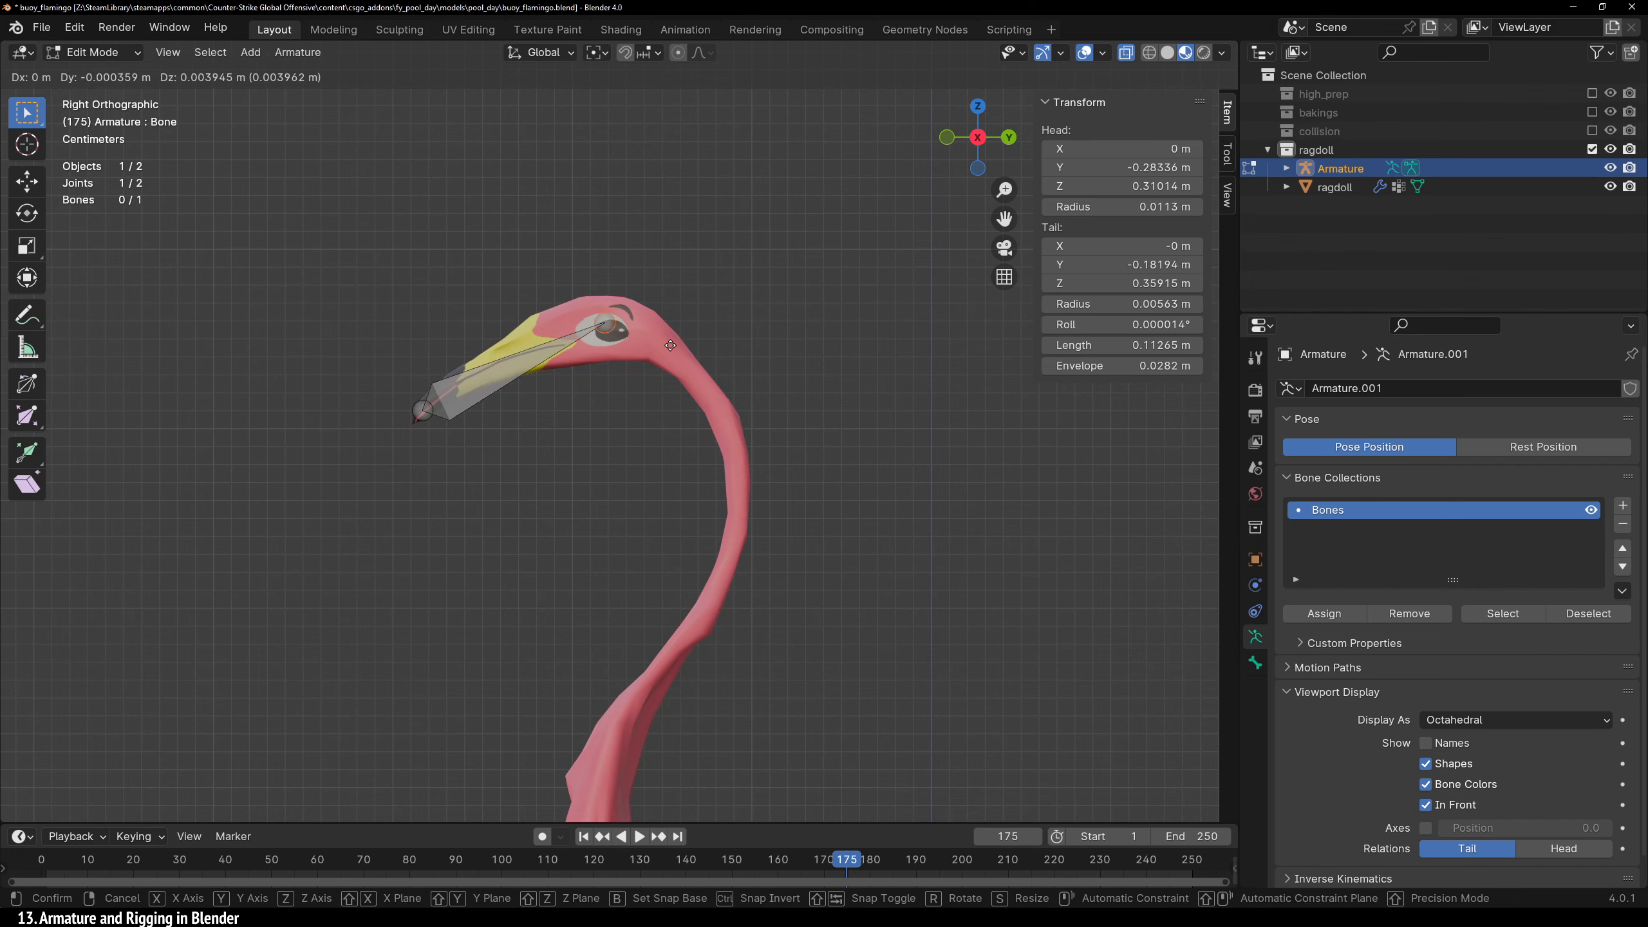
pyautogui.click(672, 346)
# Extrude a chain of four bones from the eye joint down the neck to its base
pyautogui.press('e')
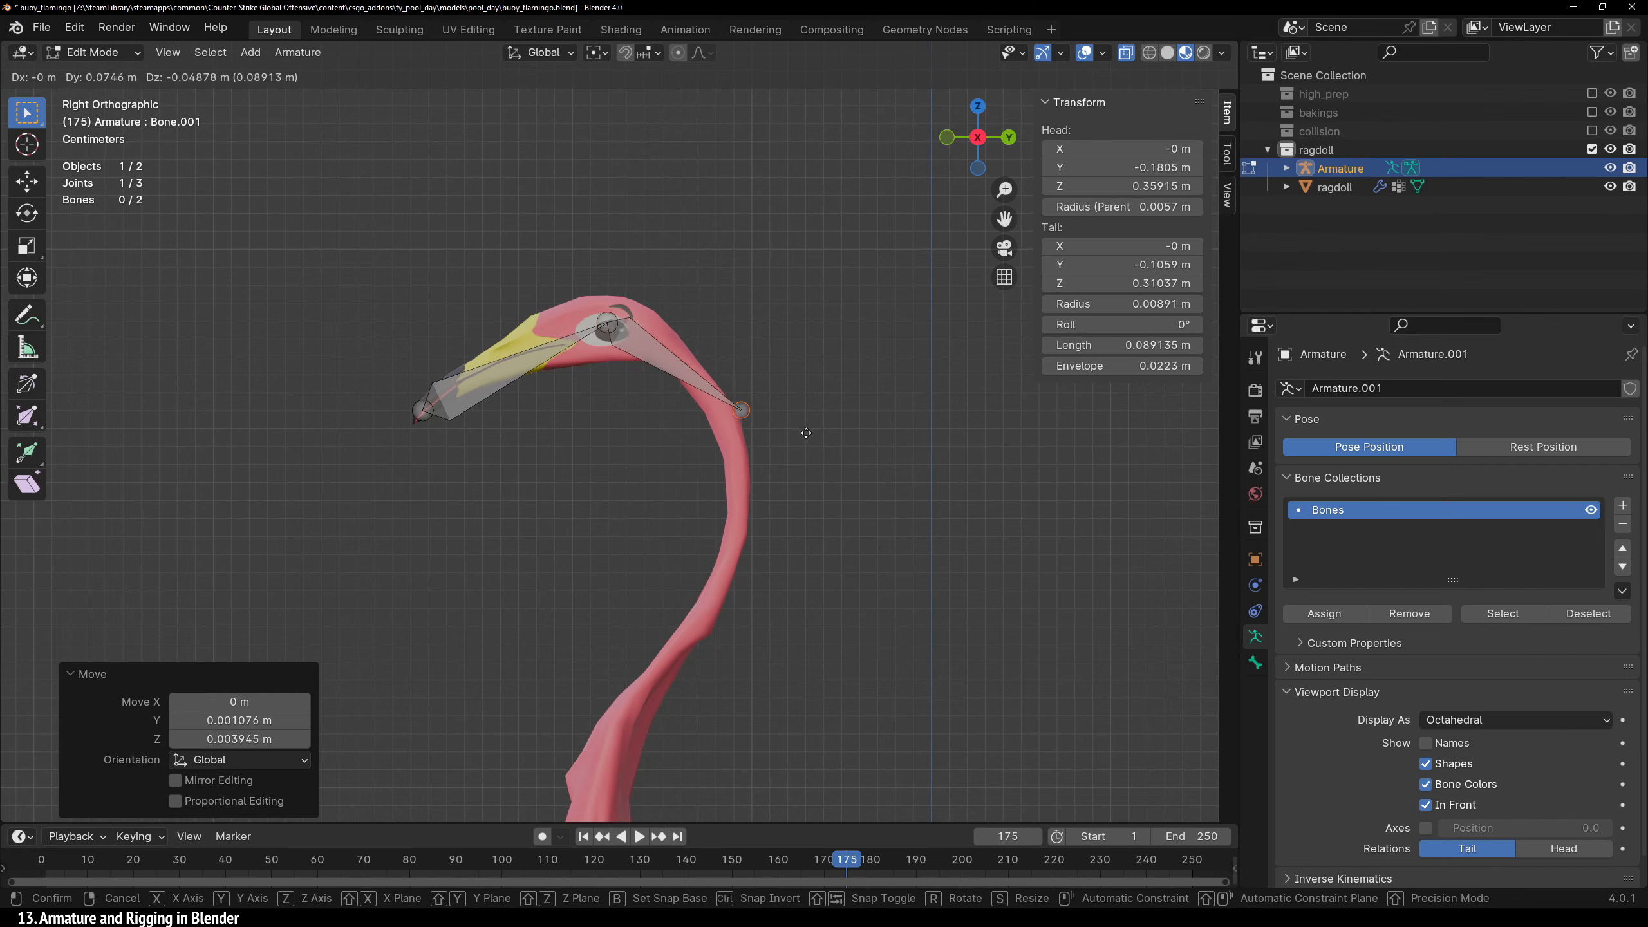
pyautogui.click(793, 448)
pyautogui.keyDown('shift'); pyautogui.moveTo(752, 533); pyautogui.dragTo(752, 263, button='middle'); pyautogui.keyUp('shift')
pyautogui.press('e')
pyautogui.click(813, 374)
pyautogui.press('e')
pyautogui.click(701, 537)
pyautogui.press('e')
pyautogui.click(699, 745)
# In the front view, shift the neck joints along X to center them inside the neck
pyautogui.scroll(-2, 688, 701)
pyautogui.moveTo(603, 467); pyautogui.dragTo(749, 479, button='middle')
pyautogui.click(757, 456)
pyautogui.press('g')
pyautogui.press('x')
pyautogui.click(766, 458)
pyautogui.click(760, 342)
pyautogui.press('g')
pyautogui.press('x')
pyautogui.keyDown('shift'); pyautogui.moveTo(787, 265); pyautogui.dragTo(710, 489, button='middle'); pyautogui.keyUp('shift')
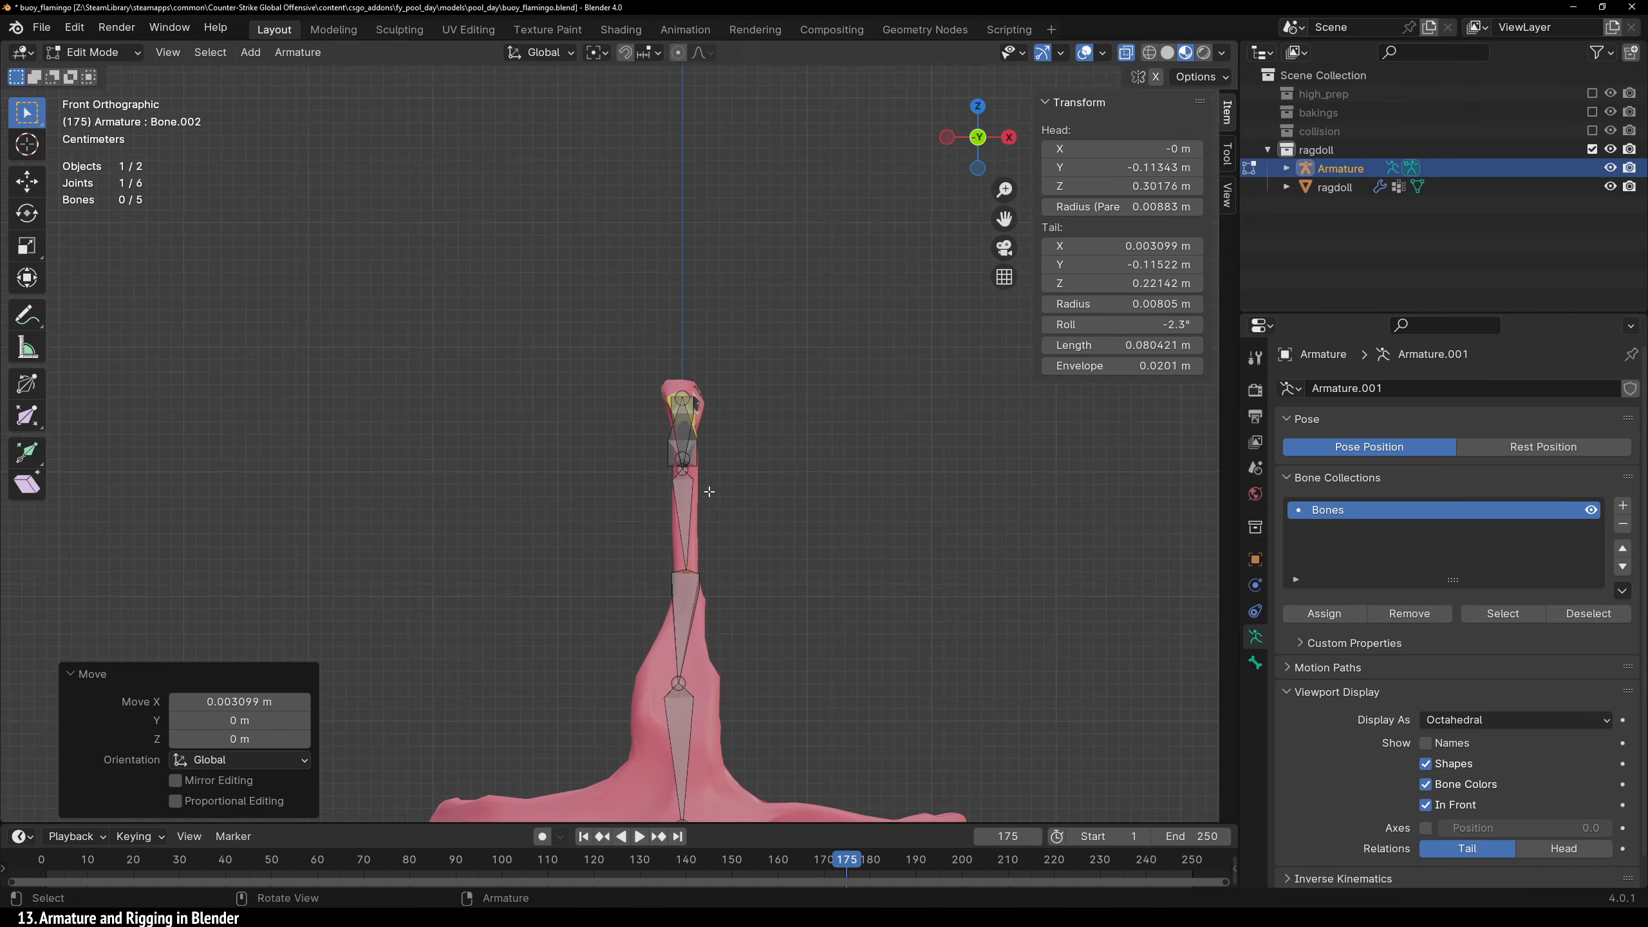
pyautogui.scroll(11, 669, 466)
pyautogui.click(695, 262)
pyautogui.scroll(-6, 695, 262)
pyautogui.keyDown('shift'); pyautogui.moveTo(681, 701); pyautogui.dragTo(571, 402, button='middle'); pyautogui.keyUp('shift')
# Extrude a chain of bones from the neck's base joint along the -X arm of the ring to its end
pyautogui.click(583, 470)
pyautogui.scroll(4, 434, 489)
pyautogui.moveTo(578, 473); pyautogui.dragTo(512, 584, button='middle')
pyautogui.scroll(-5, 519, 588)
pyautogui.press('e')
pyautogui.click(671, 608)
pyautogui.press('e')
pyautogui.click(569, 386)
pyautogui.press('e')
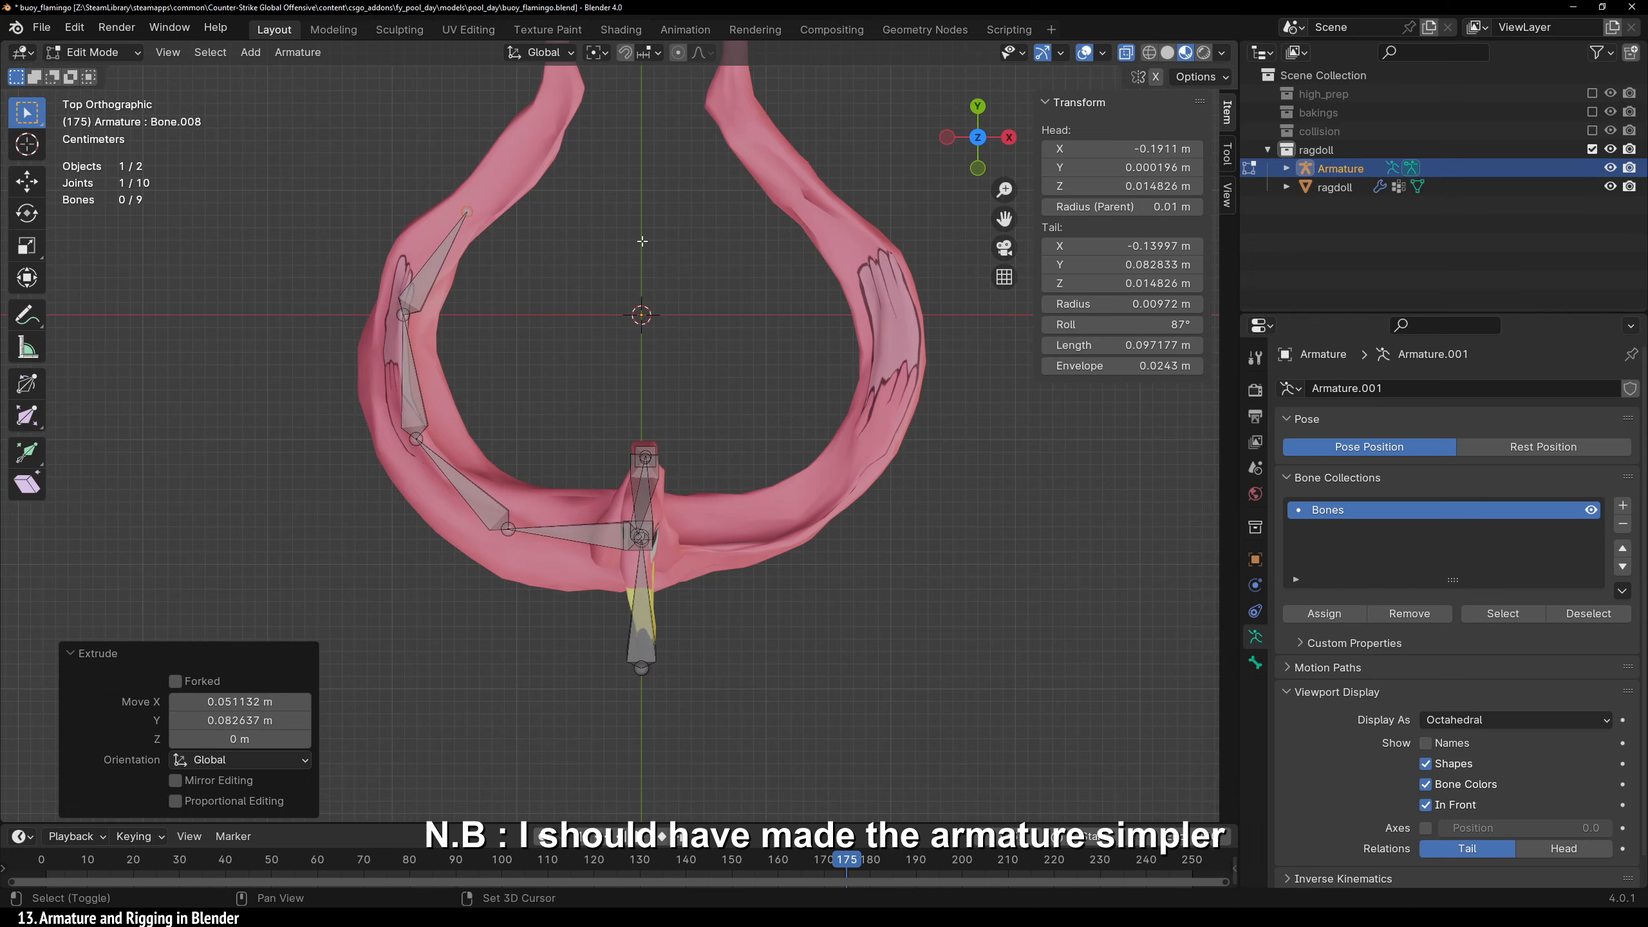
pyautogui.keyDown('shift'); pyautogui.moveTo(640, 245); pyautogui.dragTo(619, 572, button='middle'); pyautogui.keyUp('shift')
pyautogui.click(692, 489)
pyautogui.press('e')
pyautogui.click(710, 390)
pyautogui.moveTo(710, 390); pyautogui.dragTo(642, 215, button='middle')
# Extrude a matching chain of bones from the neck's base joint along the +X arm and return to Object Mode
pyautogui.click(610, 469)
pyautogui.keyDown('alt'); pyautogui.moveTo(613, 477); pyautogui.dragTo(694, 714, button='middle'); pyautogui.keyUp('alt')
pyautogui.keyDown('shift'); pyautogui.moveTo(706, 779); pyautogui.dragTo(641, 543, button='middle'); pyautogui.keyUp('shift')
pyautogui.press('e')
pyautogui.click(728, 618)
pyautogui.press('e')
pyautogui.click(820, 537)
pyautogui.press('e')
pyautogui.click(755, 303)
pyautogui.press('e')
pyautogui.click(686, 217)
pyautogui.press('e')
pyautogui.click(677, 127)
pyautogui.moveTo(698, 493); pyautogui.dragTo(641, 324, button='middle')
pyautogui.scroll(-2, 641, 324)
pyautogui.keyDown('shift'); pyautogui.moveTo(622, 422); pyautogui.dragTo(649, 461, button='middle'); pyautogui.keyUp('shift')
pyautogui.press('Tab')
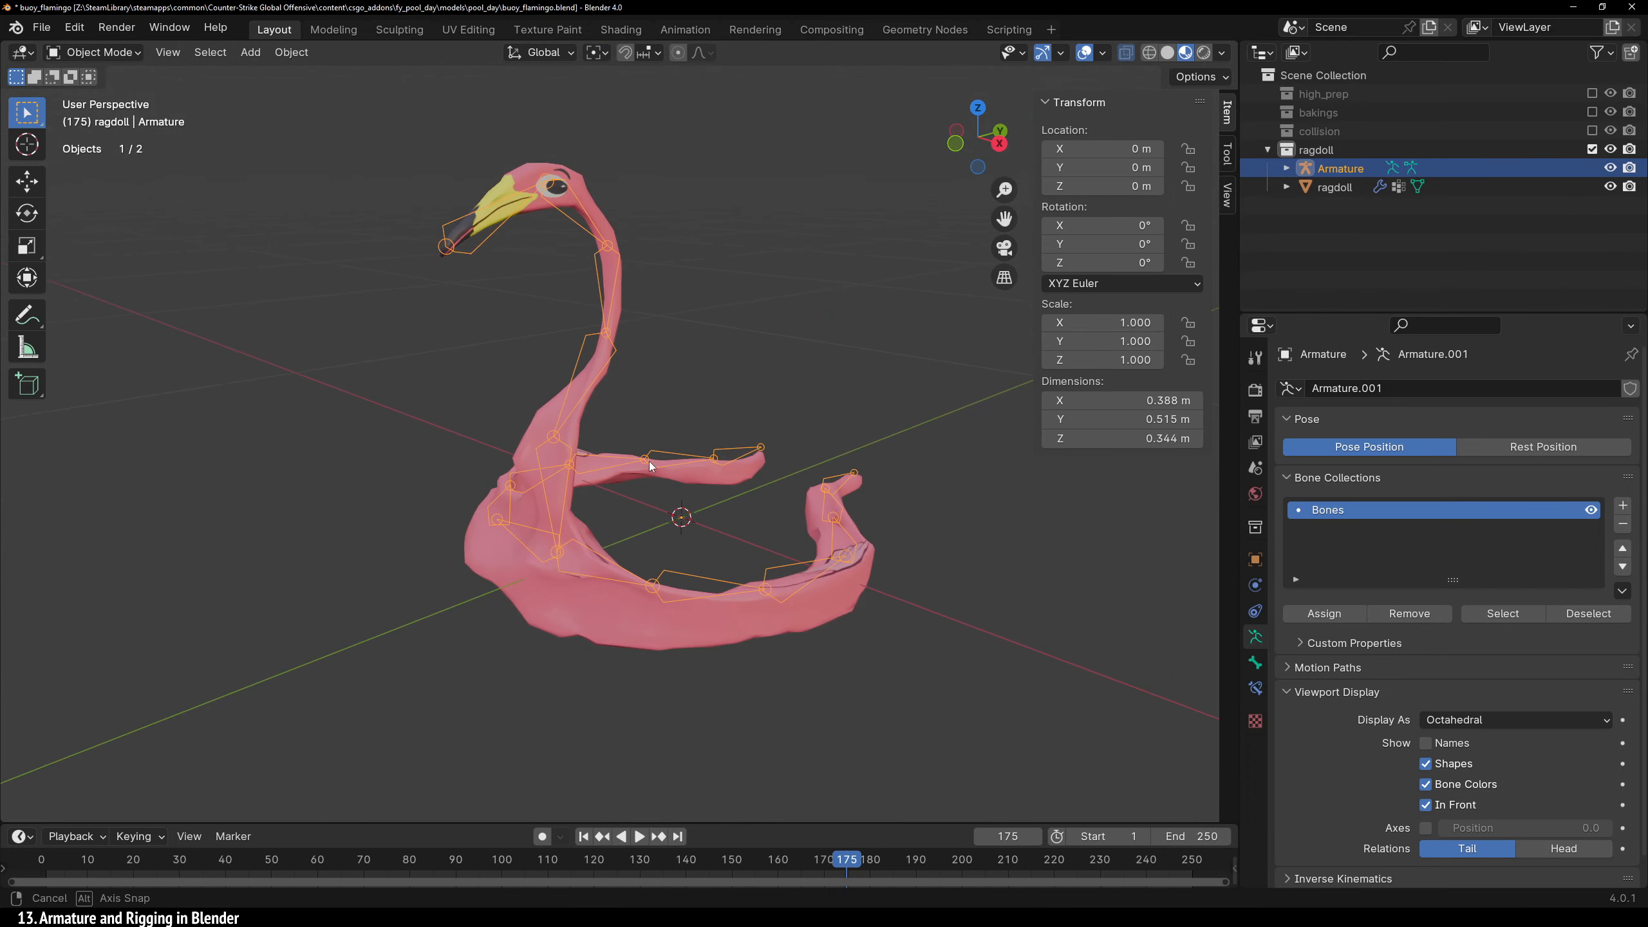
# Clear the object selection and save the Blender file
pyautogui.scroll(1, 649, 461)
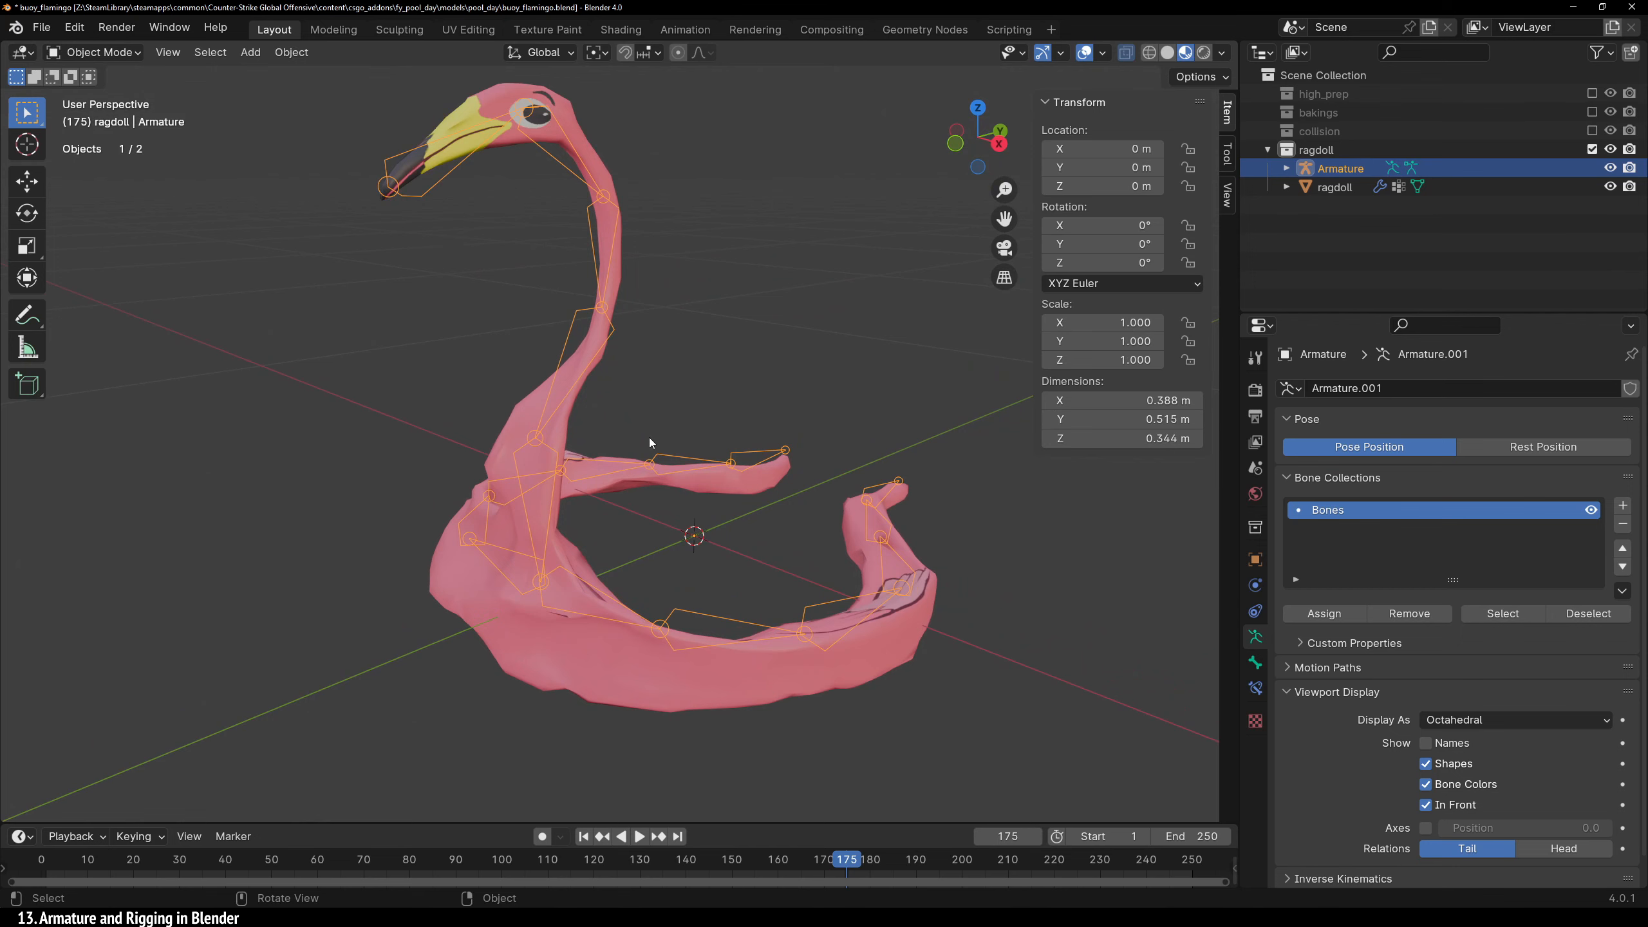
pyautogui.keyDown('shift'); pyautogui.moveTo(665, 399); pyautogui.dragTo(666, 428, button='middle'); pyautogui.keyUp('shift')
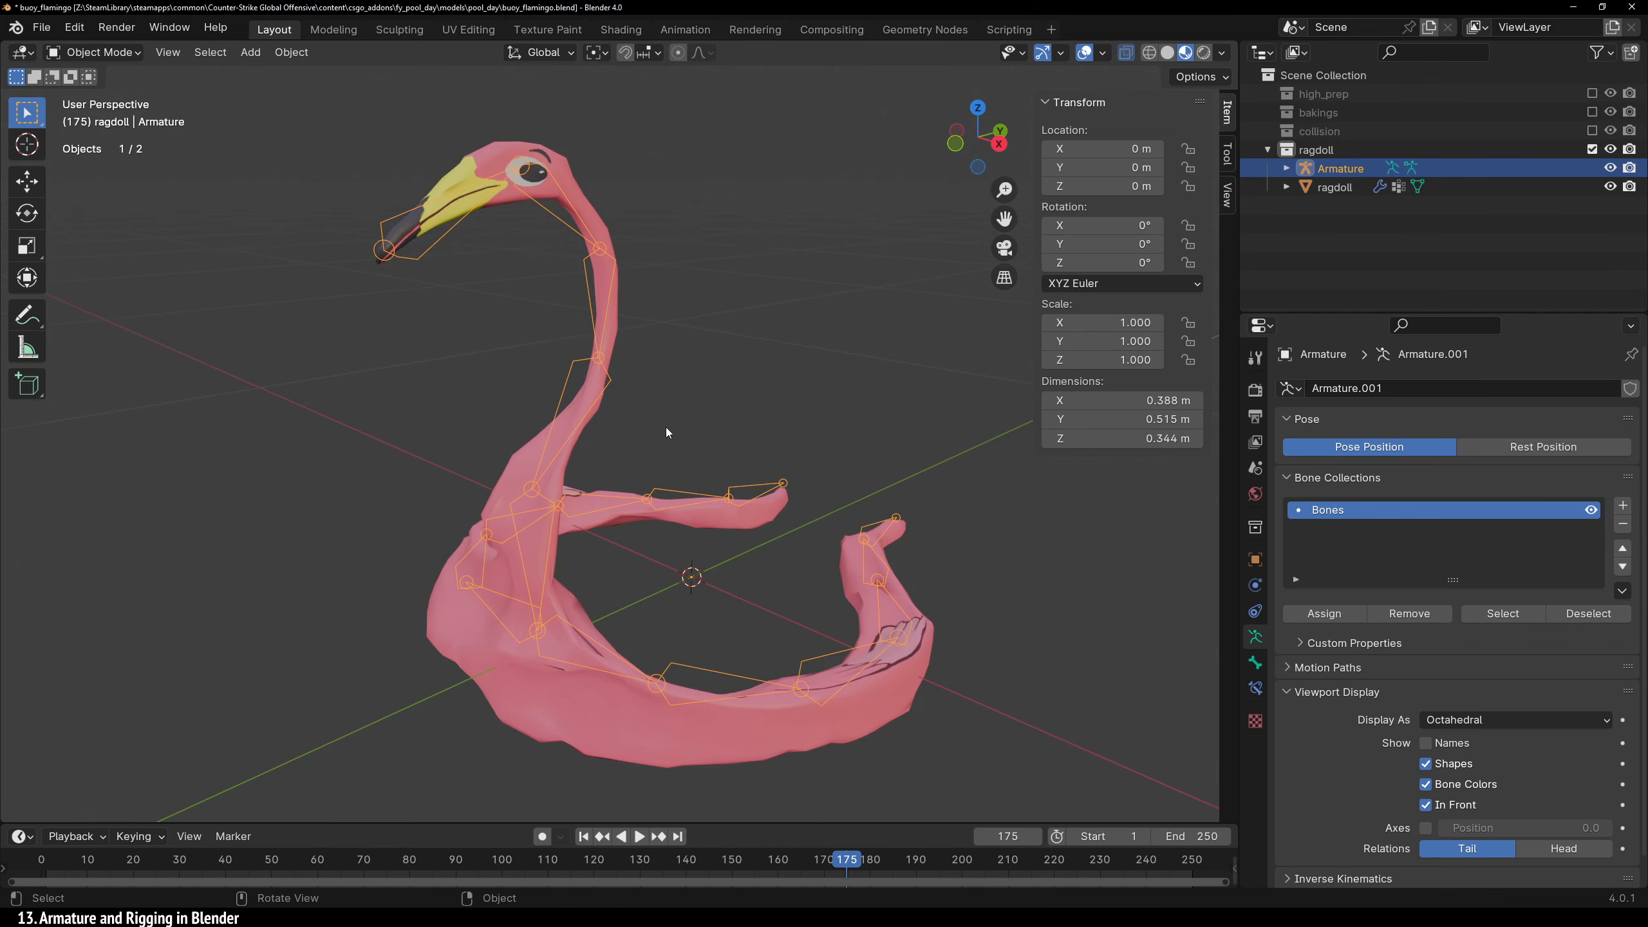
pyautogui.click(657, 424)
pyautogui.click(568, 366)
pyautogui.click(636, 513)
pyautogui.click(672, 404)
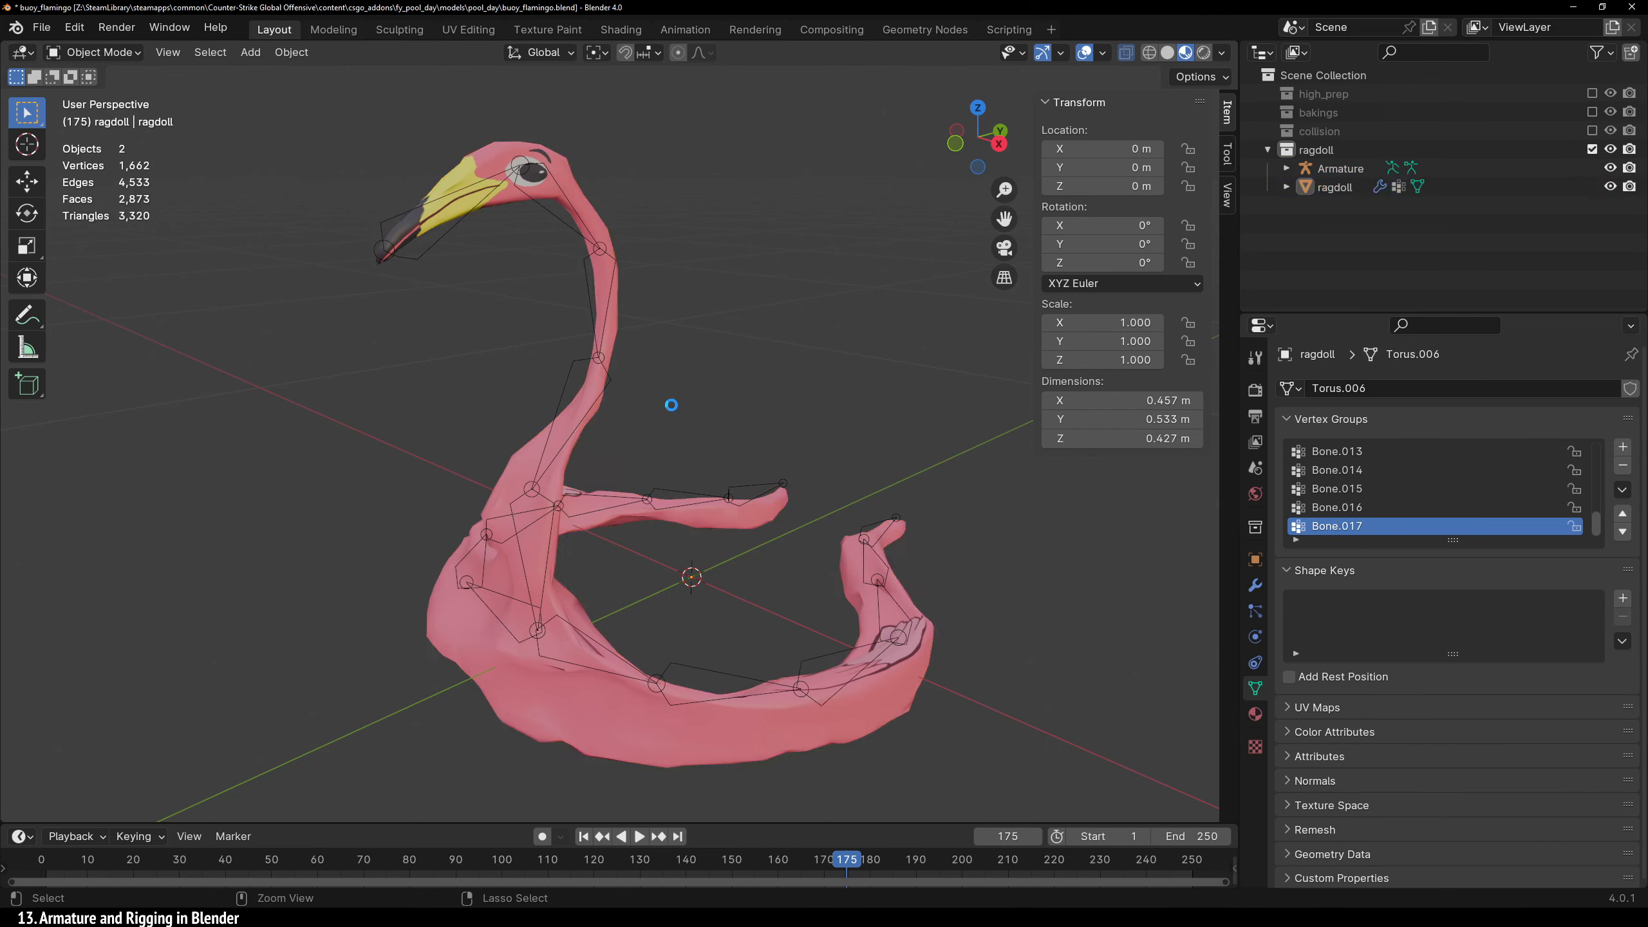
pyautogui.hotkey('ctrl', 's')
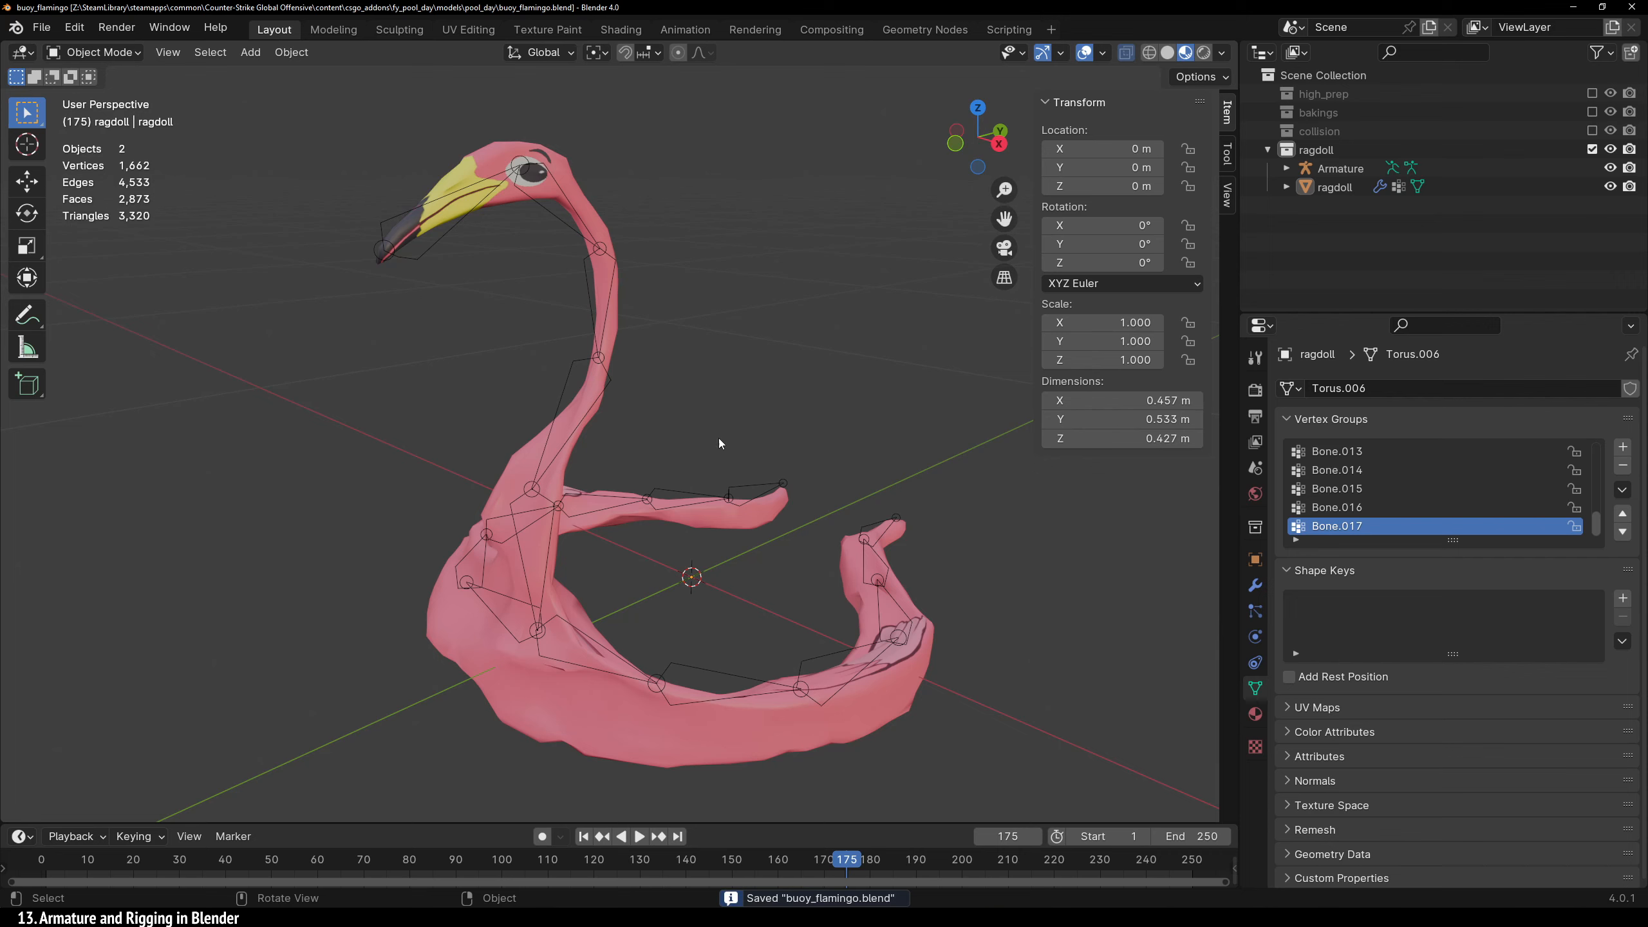
# Parent the ragdoll mesh to the armature with automatic weights and clear the selection
pyautogui.click(736, 518)
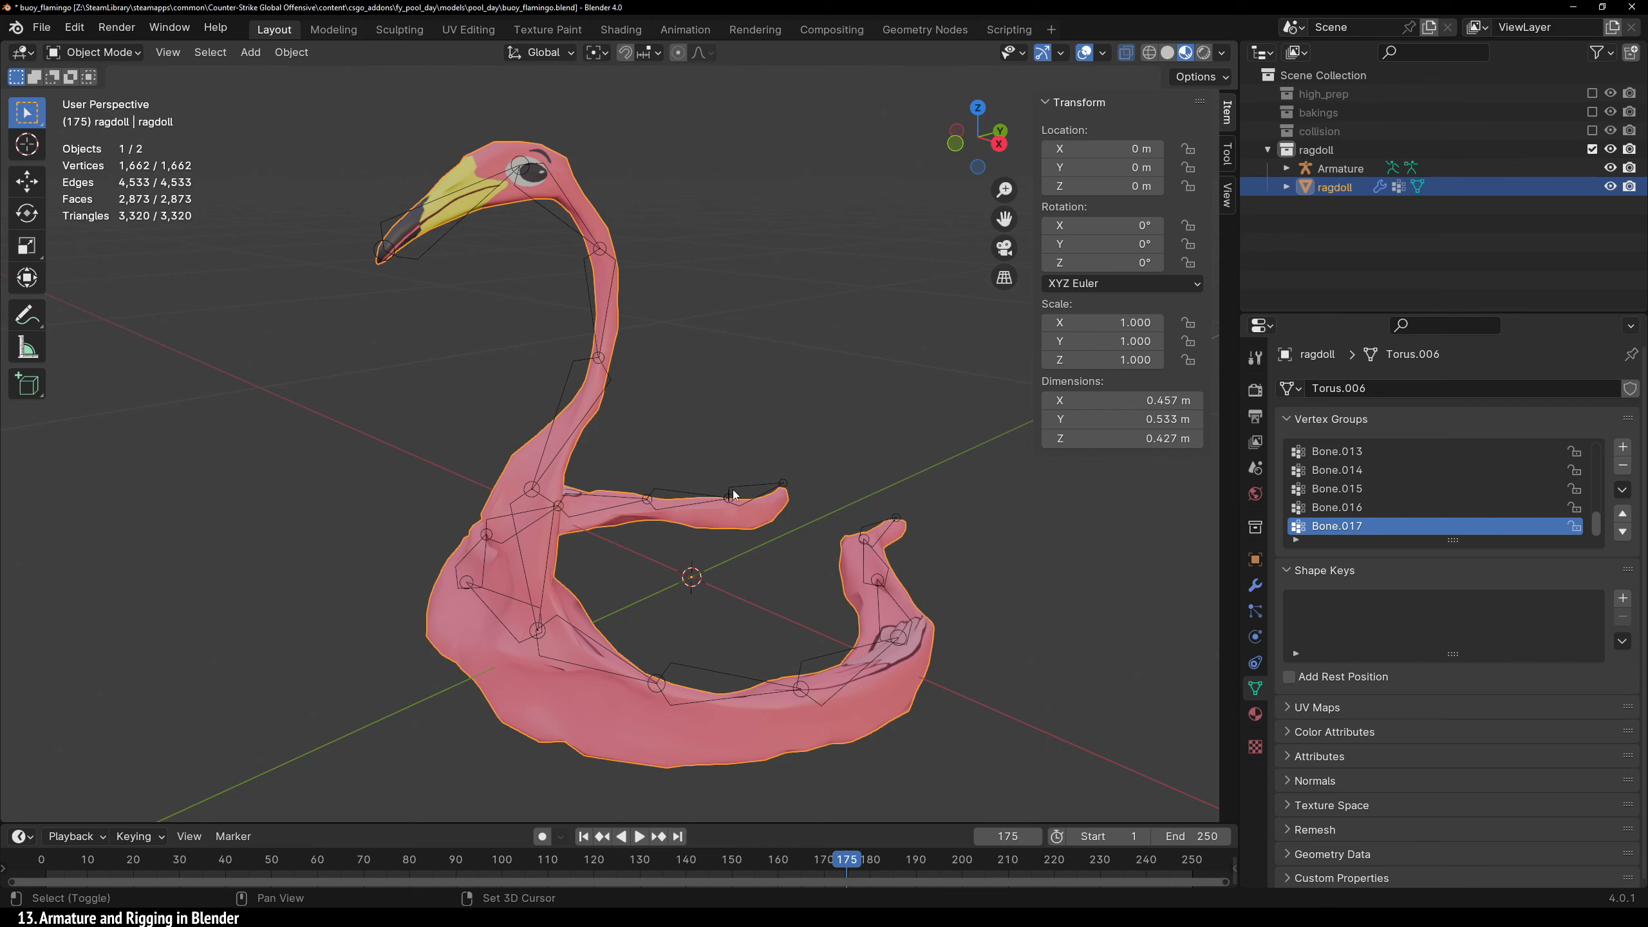
pyautogui.keyDown('shift'); pyautogui.click(735, 491); pyautogui.keyUp('shift')
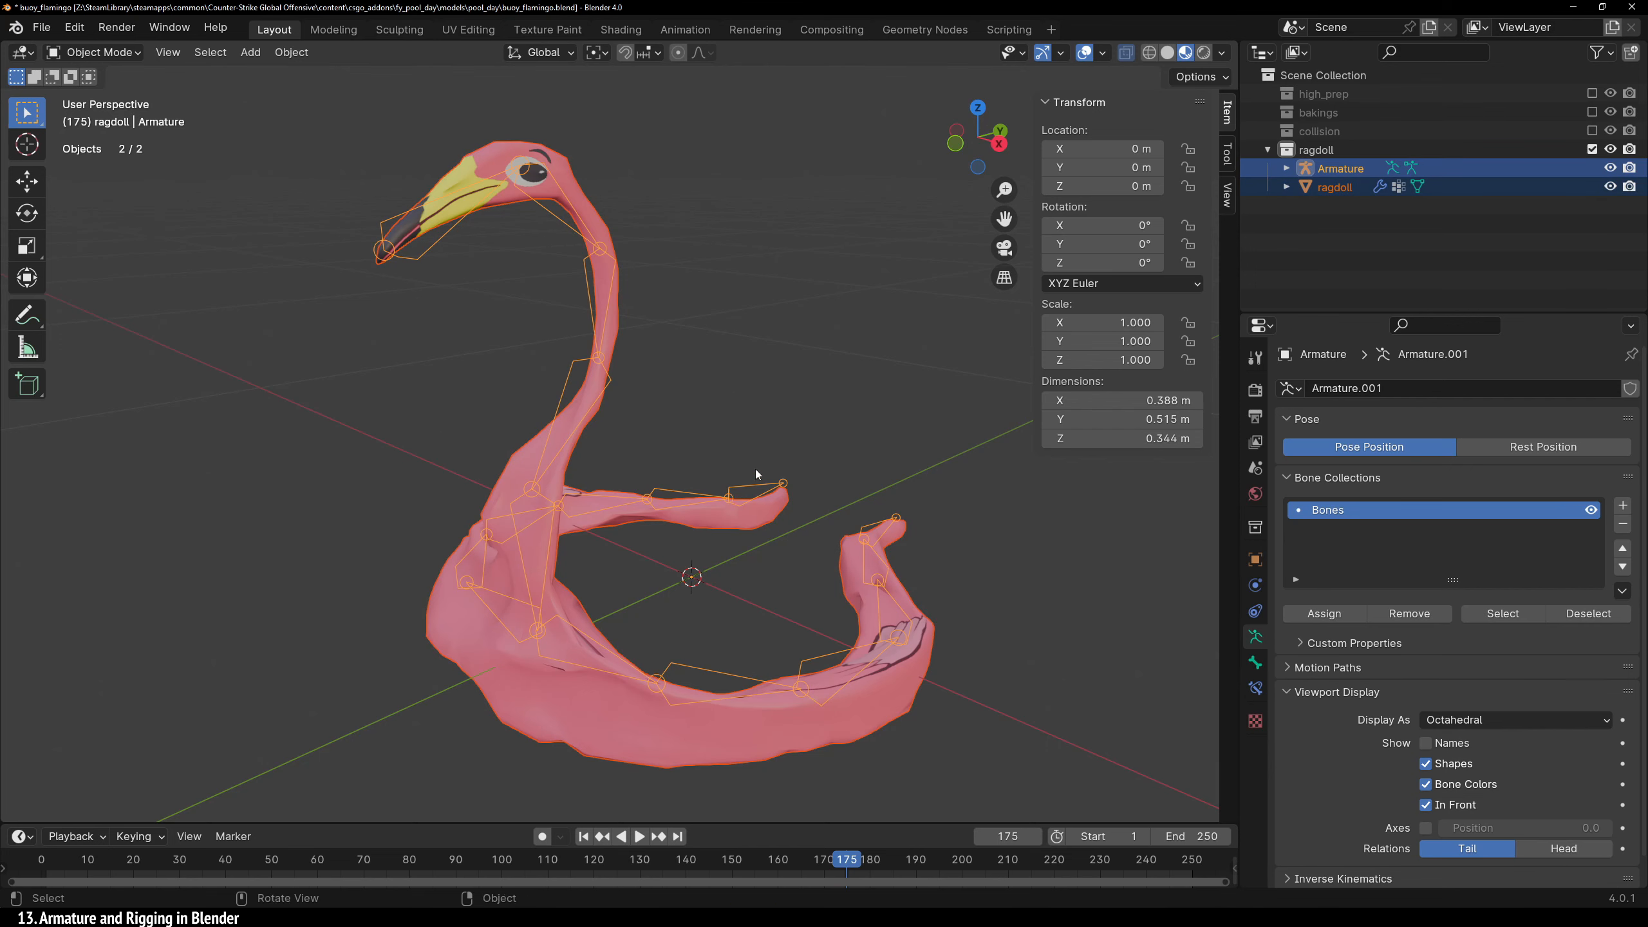
pyautogui.hotkey('ctrl', 'p')
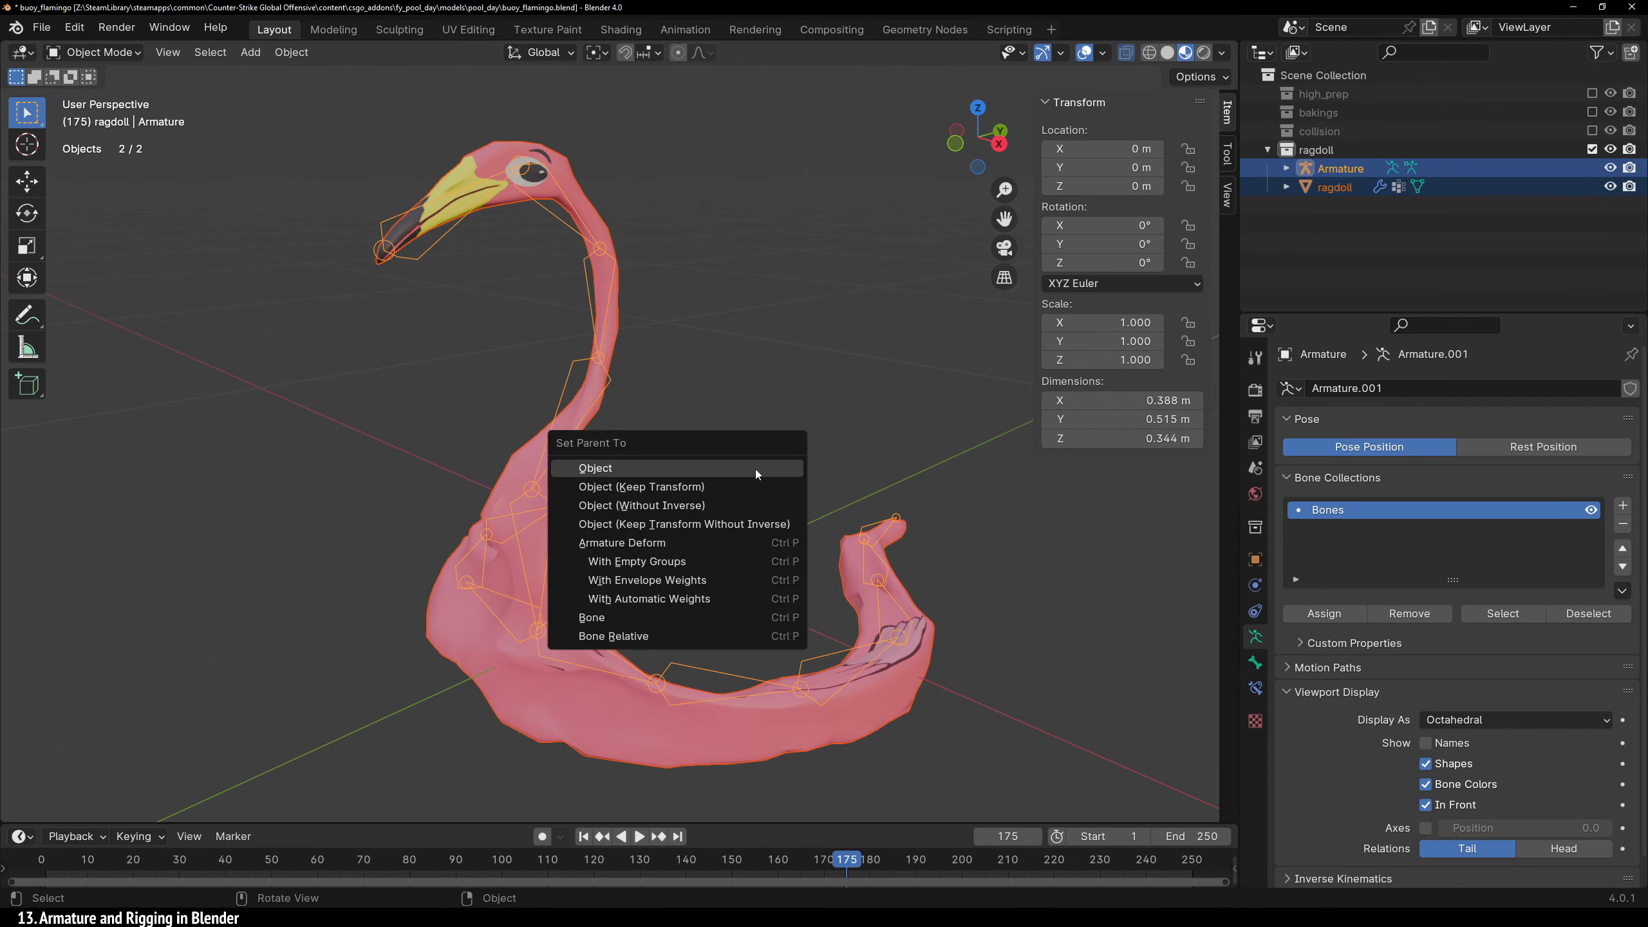
pyautogui.click(721, 598)
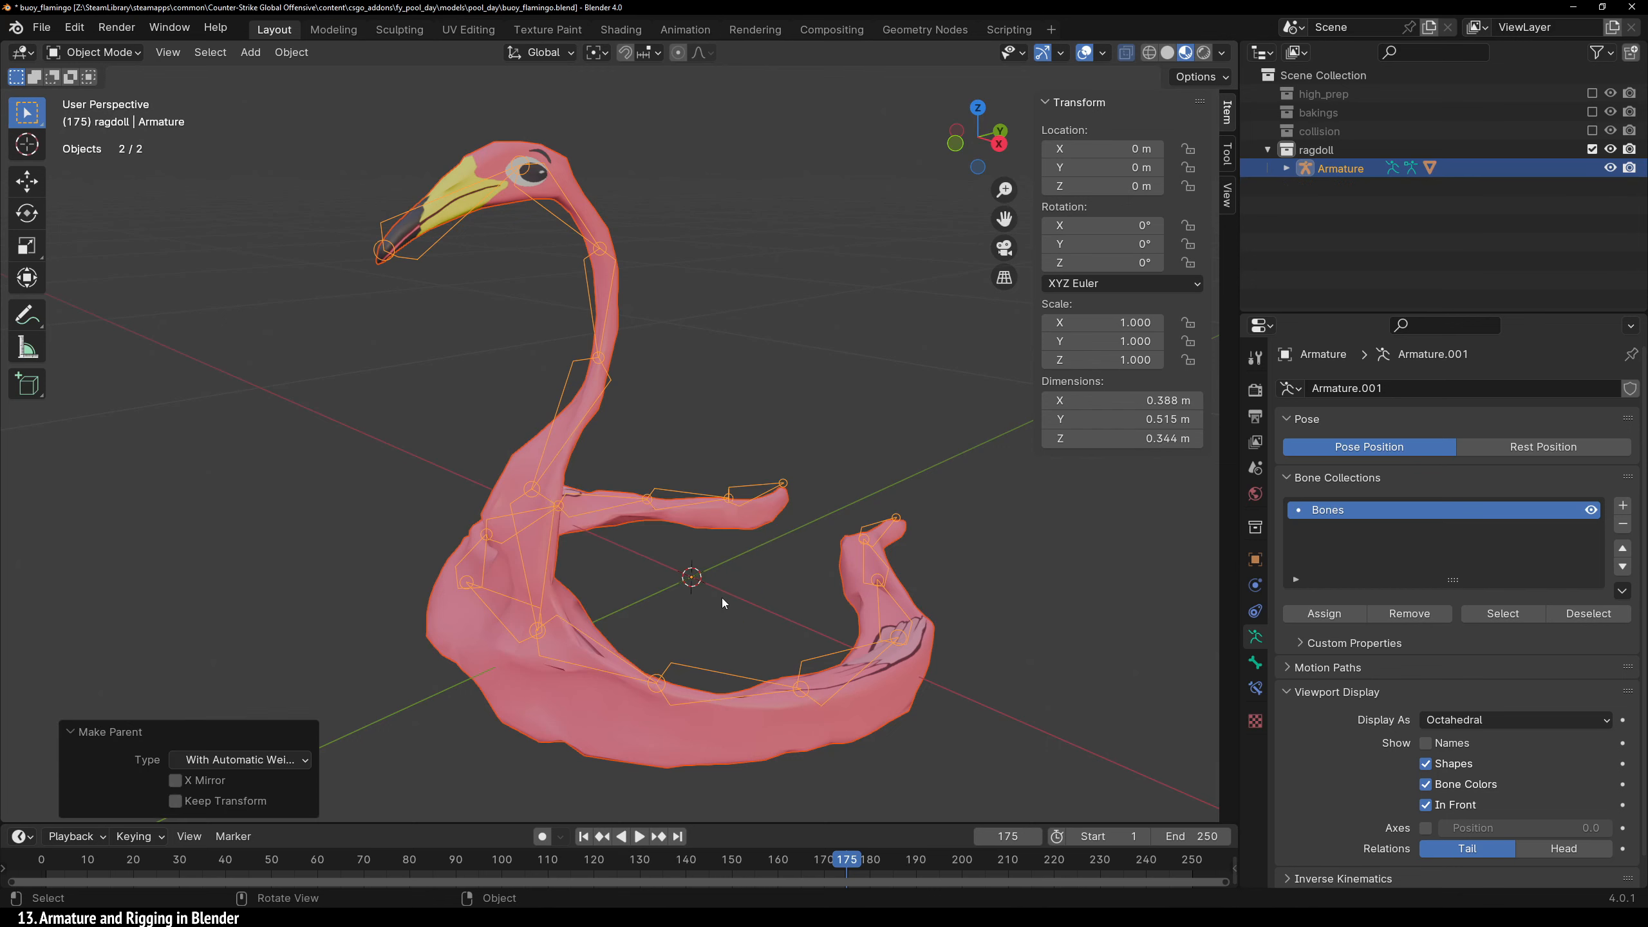
pyautogui.click(285, 288)
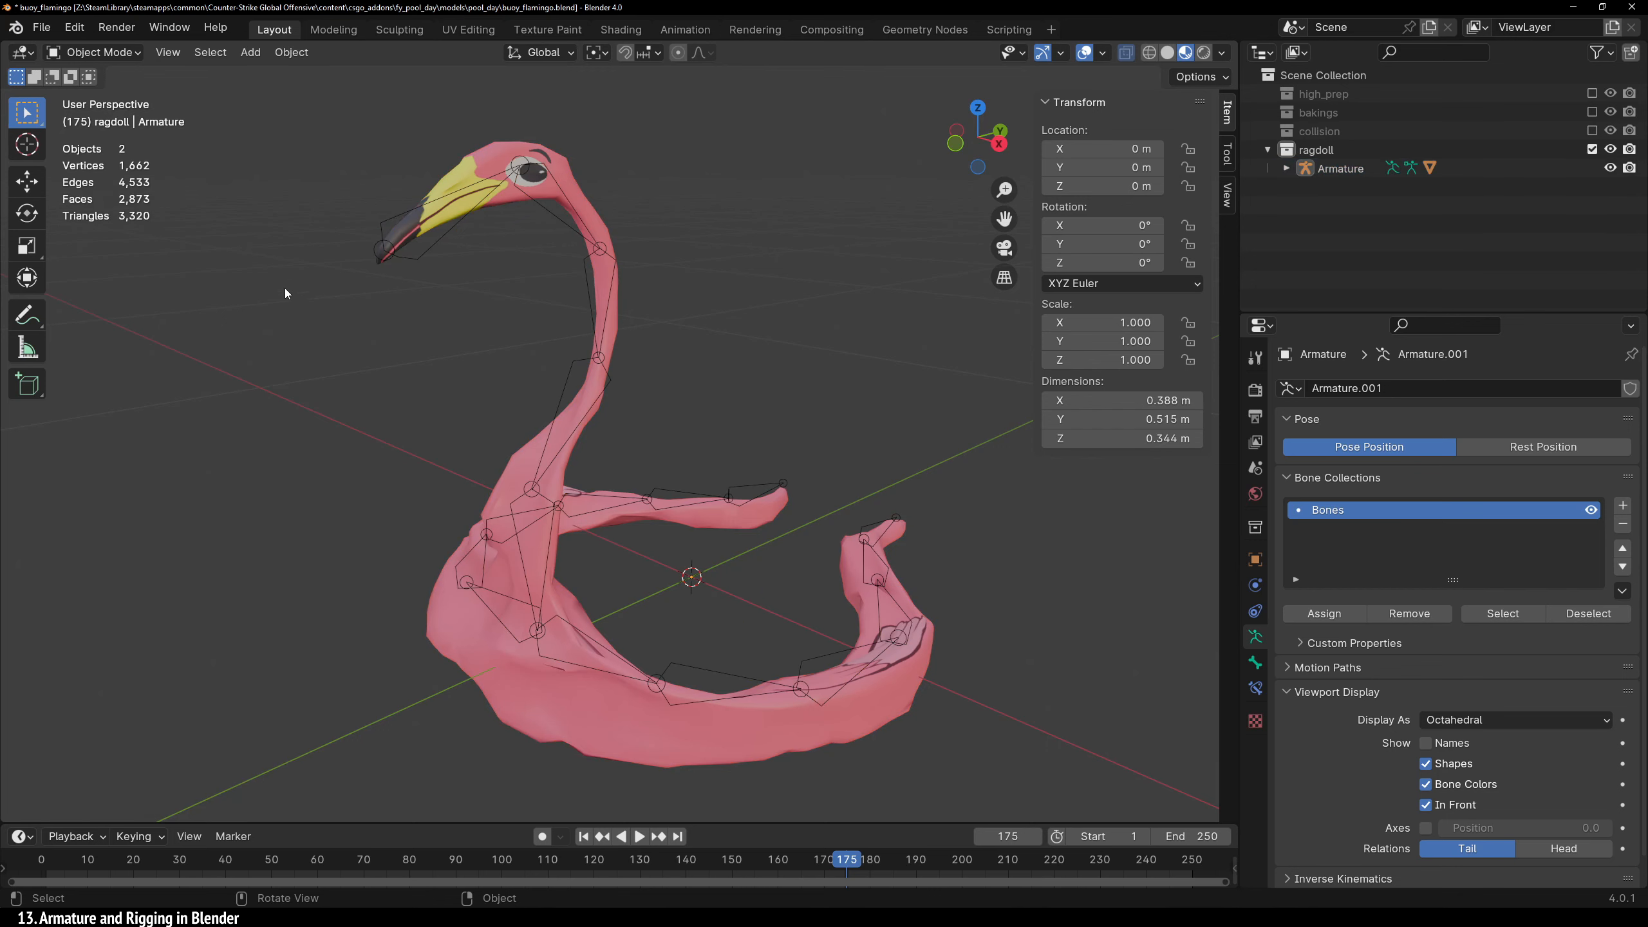
# Enter Pose Mode and test the mesh deformation by rotating bones along the ring's arm, cancelling each rotation
pyautogui.click(135, 57)
pyautogui.click(104, 115)
pyautogui.moveTo(541, 478); pyautogui.dragTo(662, 506, button='middle')
pyautogui.click(675, 608)
pyautogui.press('r')
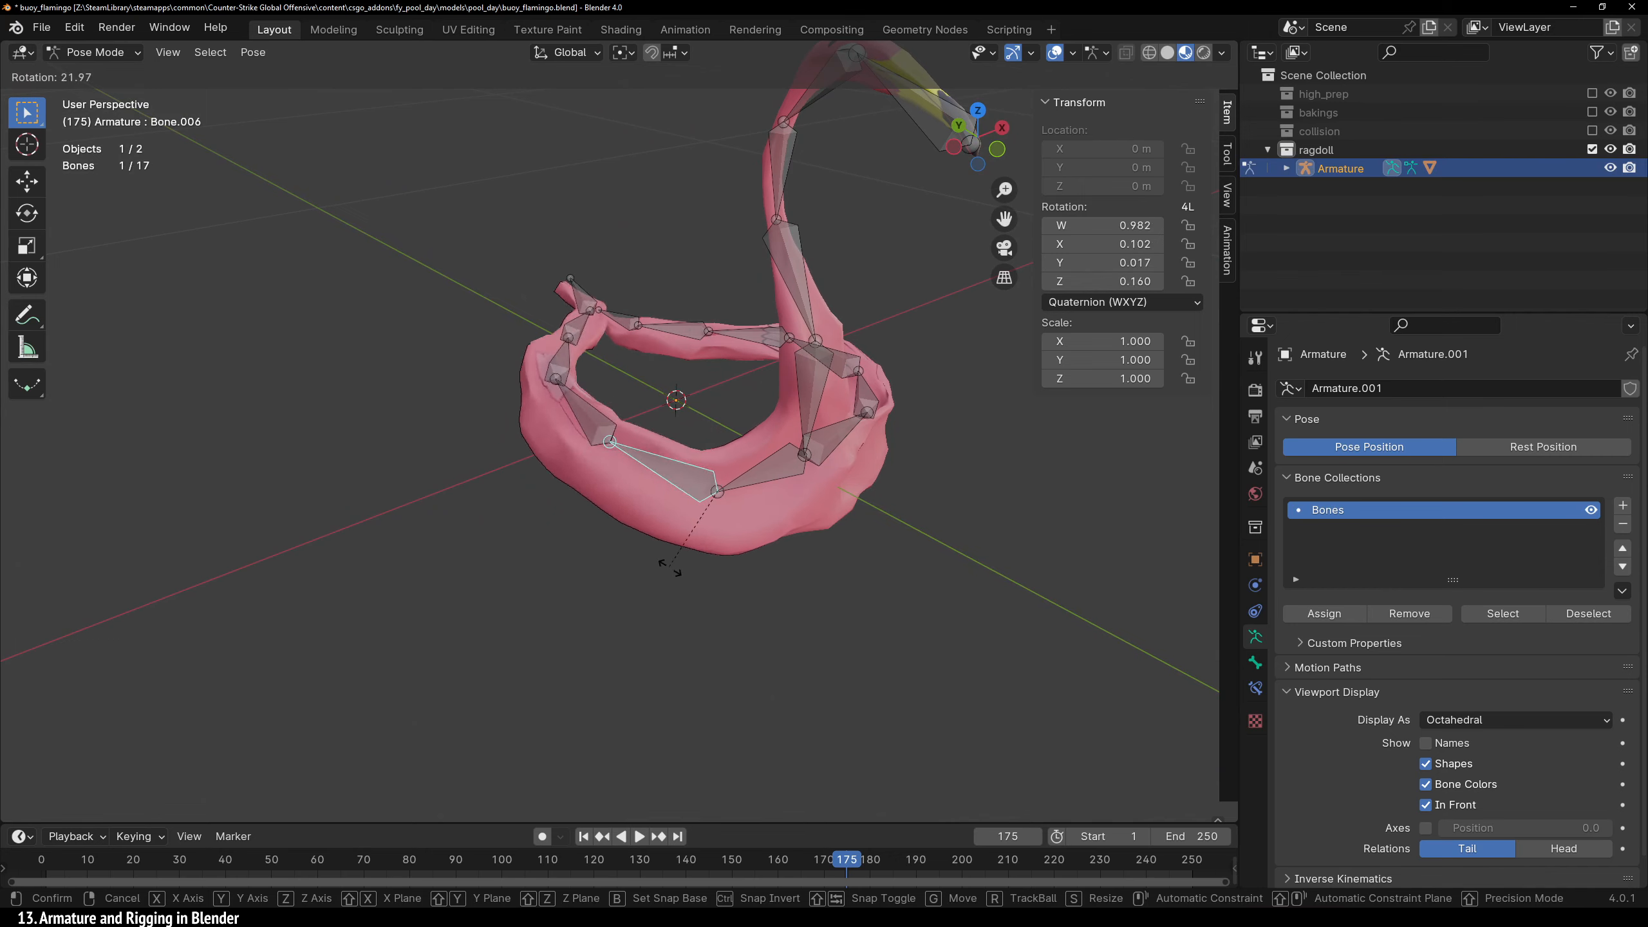
pyautogui.rightClick(701, 585)
pyautogui.keyDown('shift'); pyautogui.moveTo(589, 465); pyautogui.dragTo(704, 560, button='middle'); pyautogui.keyUp('shift')
pyautogui.click(492, 467)
pyautogui.press('r')
pyautogui.rightClick(483, 445)
pyautogui.click(692, 320)
pyautogui.press('r')
pyautogui.rightClick(708, 328)
# Test-rotate the neck's base bone and the front ring bones on both sides, cancelling each rotation
pyautogui.moveTo(706, 347); pyautogui.dragTo(573, 317, button='middle')
pyautogui.click(781, 490)
pyautogui.press('r')
pyautogui.rightClick(829, 442)
pyautogui.click(814, 552)
pyautogui.press('r')
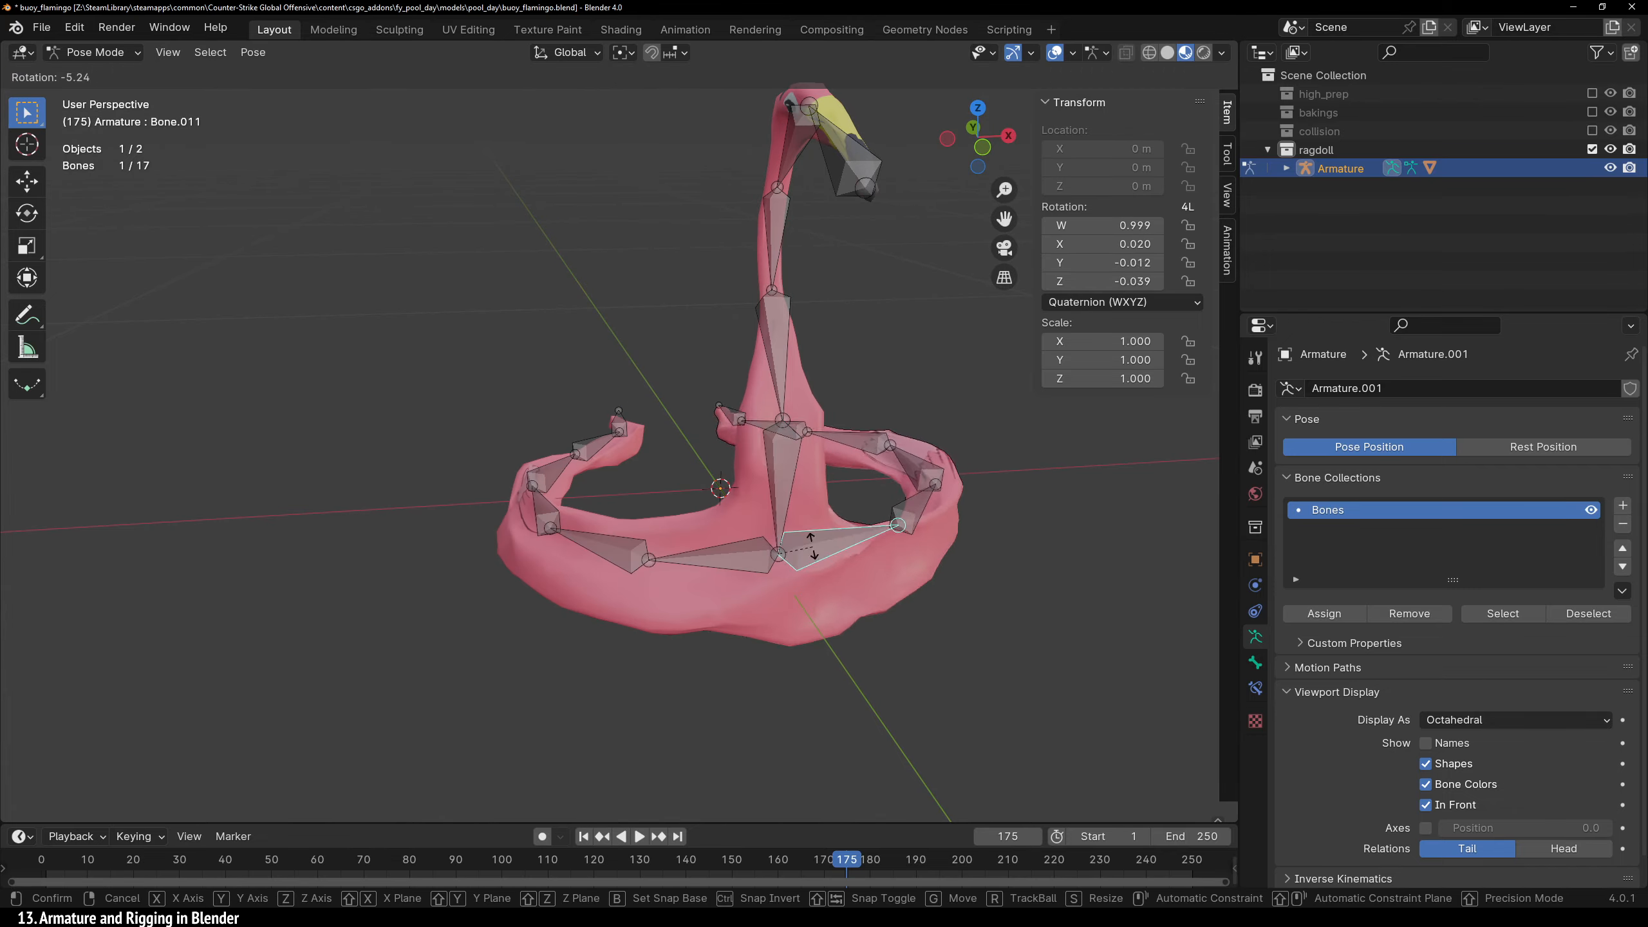
pyautogui.rightClick(795, 549)
pyautogui.click(728, 570)
pyautogui.press('r')
pyautogui.rightClick(750, 448)
# Test-rotate the neck bones and the head bone to check how the mesh bends, cancelling each rotation
pyautogui.moveTo(695, 396); pyautogui.dragTo(761, 372, button='middle')
pyautogui.click(773, 448)
pyautogui.press('r')
pyautogui.rightClick(825, 478)
pyautogui.click(791, 235)
pyautogui.click(741, 331)
pyautogui.press('r')
pyautogui.rightClick(668, 347)
pyautogui.click(909, 216)
pyautogui.press('r')
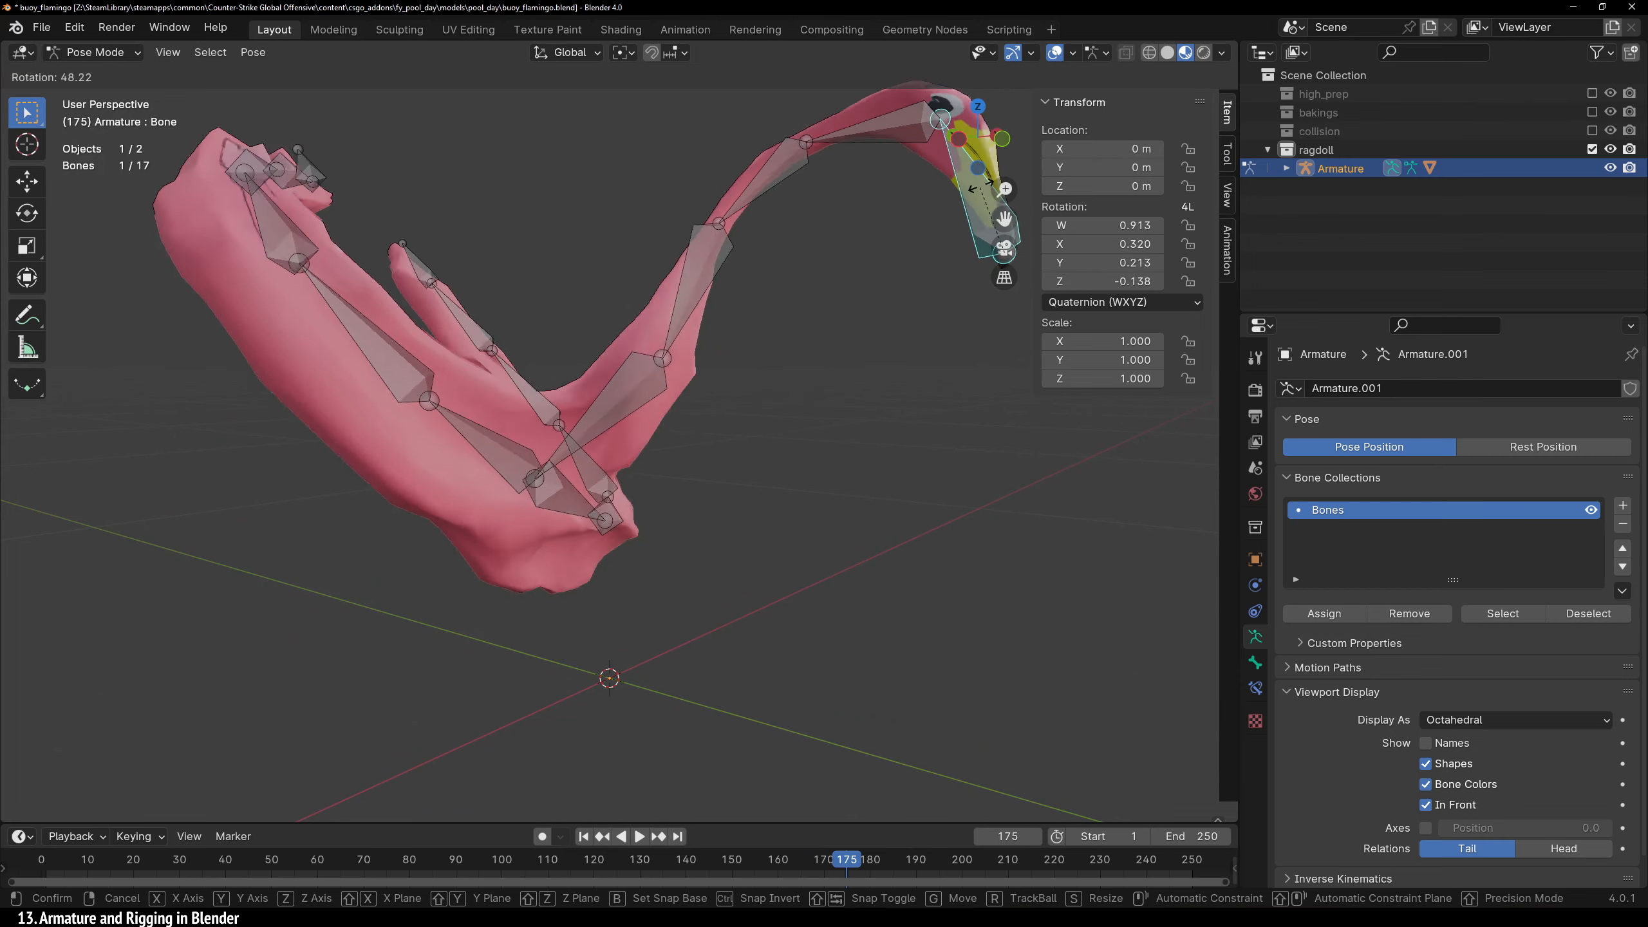
pyautogui.rightClick(957, 172)
pyautogui.scroll(-3, 866, 441)
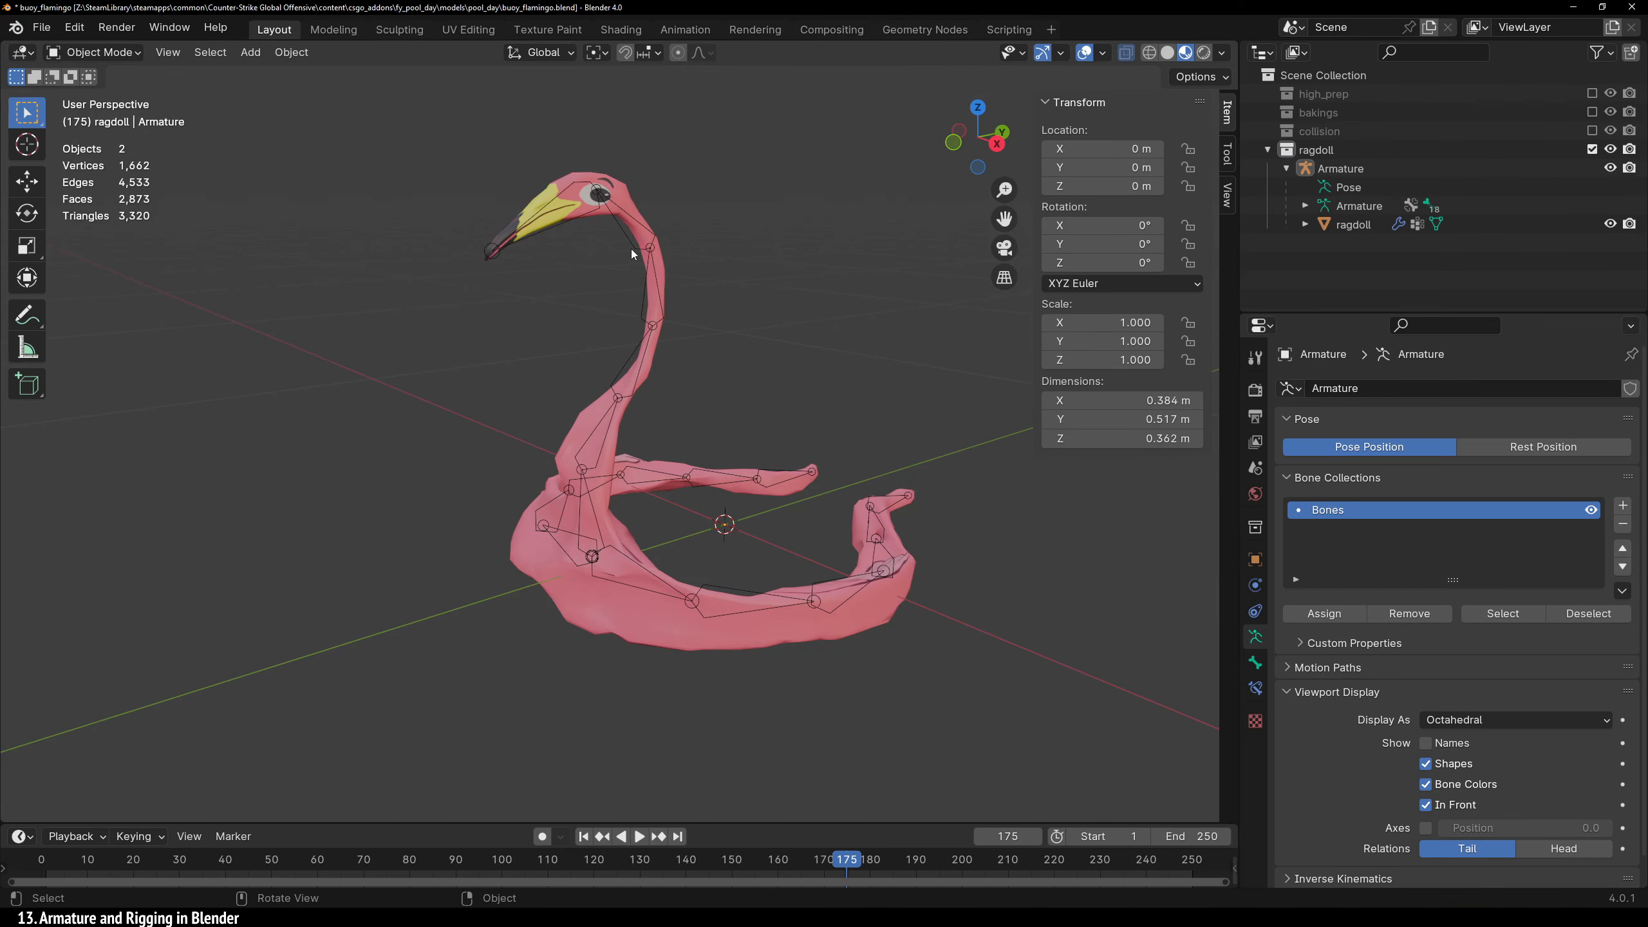
# Select the ragdoll mesh and armature and export them as FBX over buoy_flamingo_ragdoll.fbx, limited to selected objects
pyautogui.click(631, 248)
pyautogui.keyDown('shift'); pyautogui.click(659, 262); pyautogui.keyUp('shift')
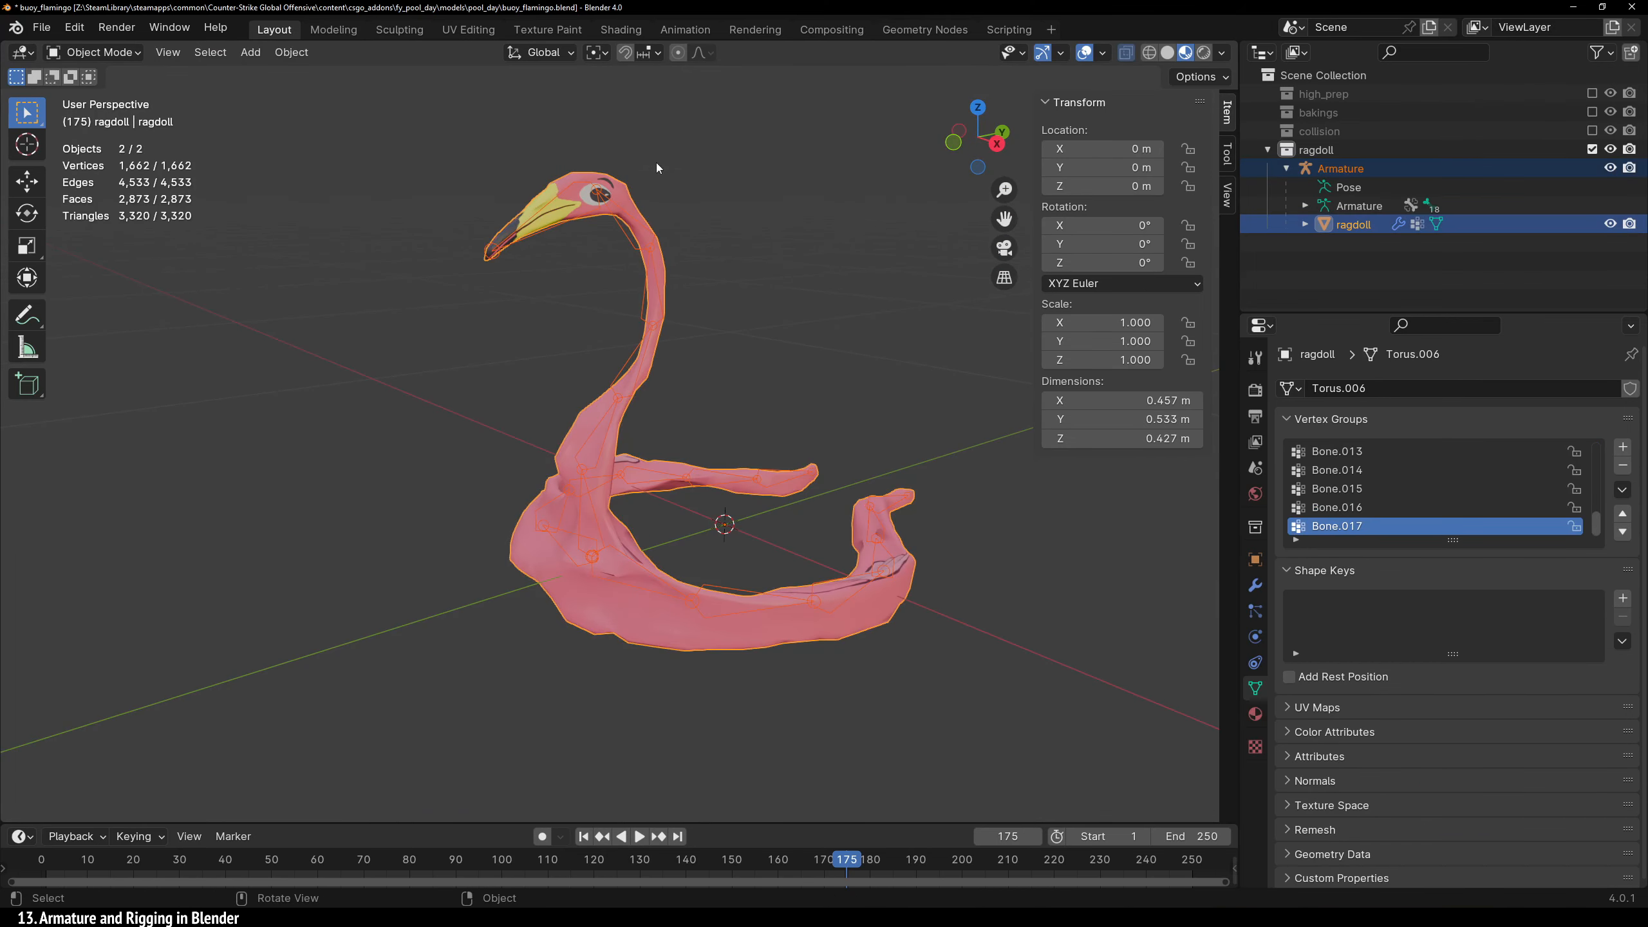
pyautogui.click(42, 27)
pyautogui.moveTo(131, 311)
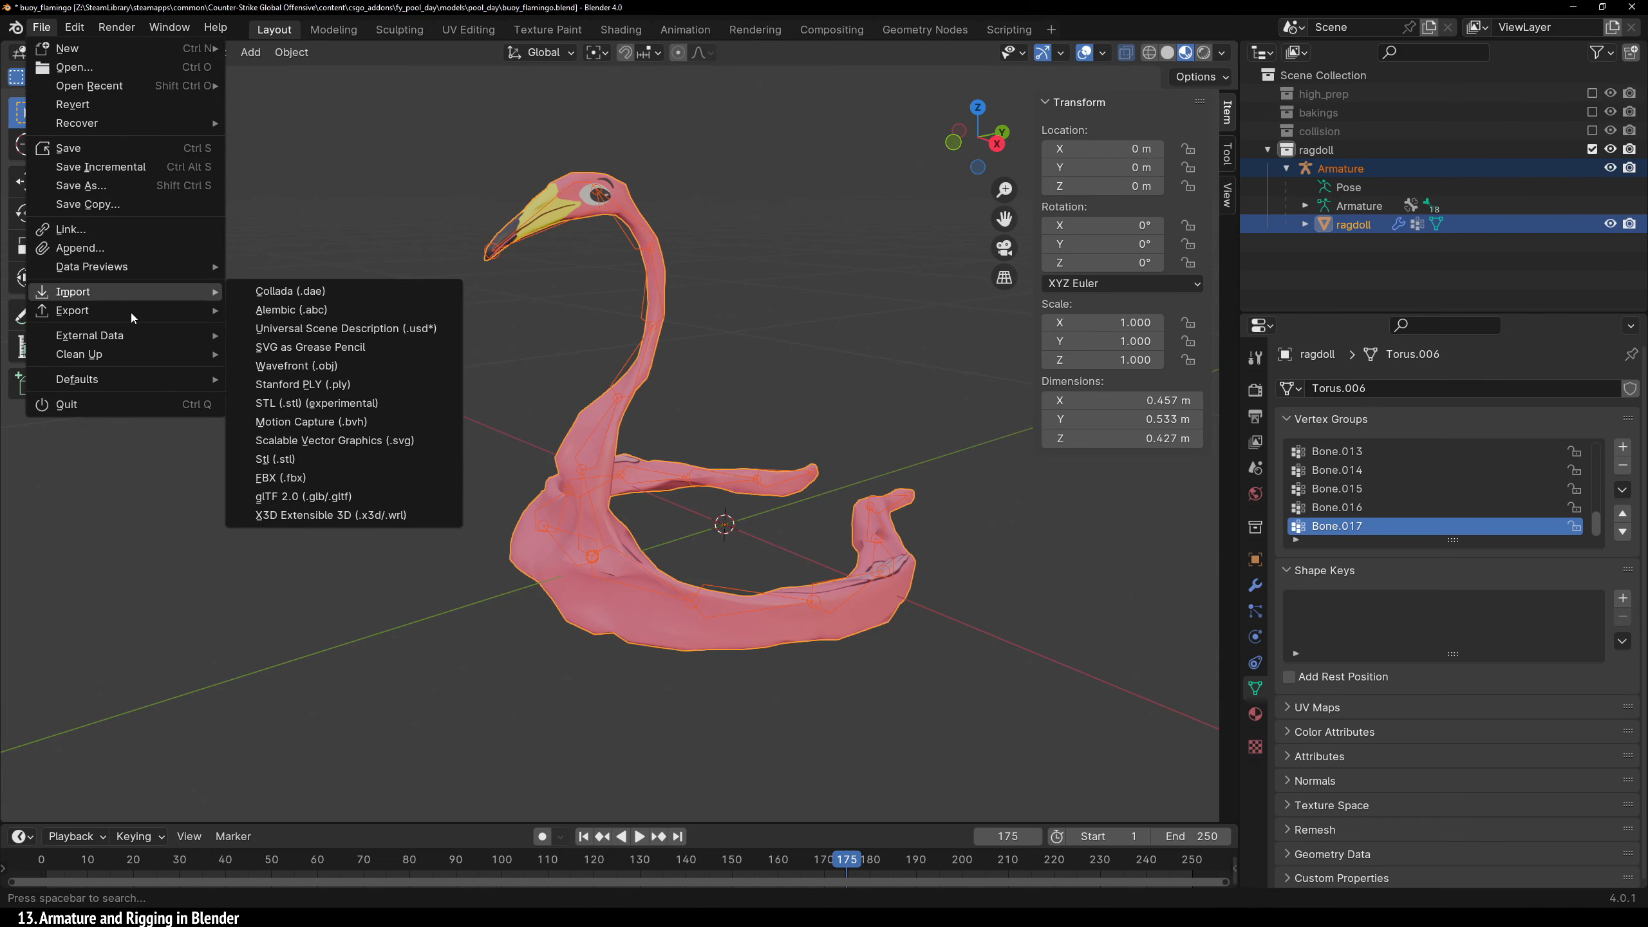
pyautogui.click(323, 477)
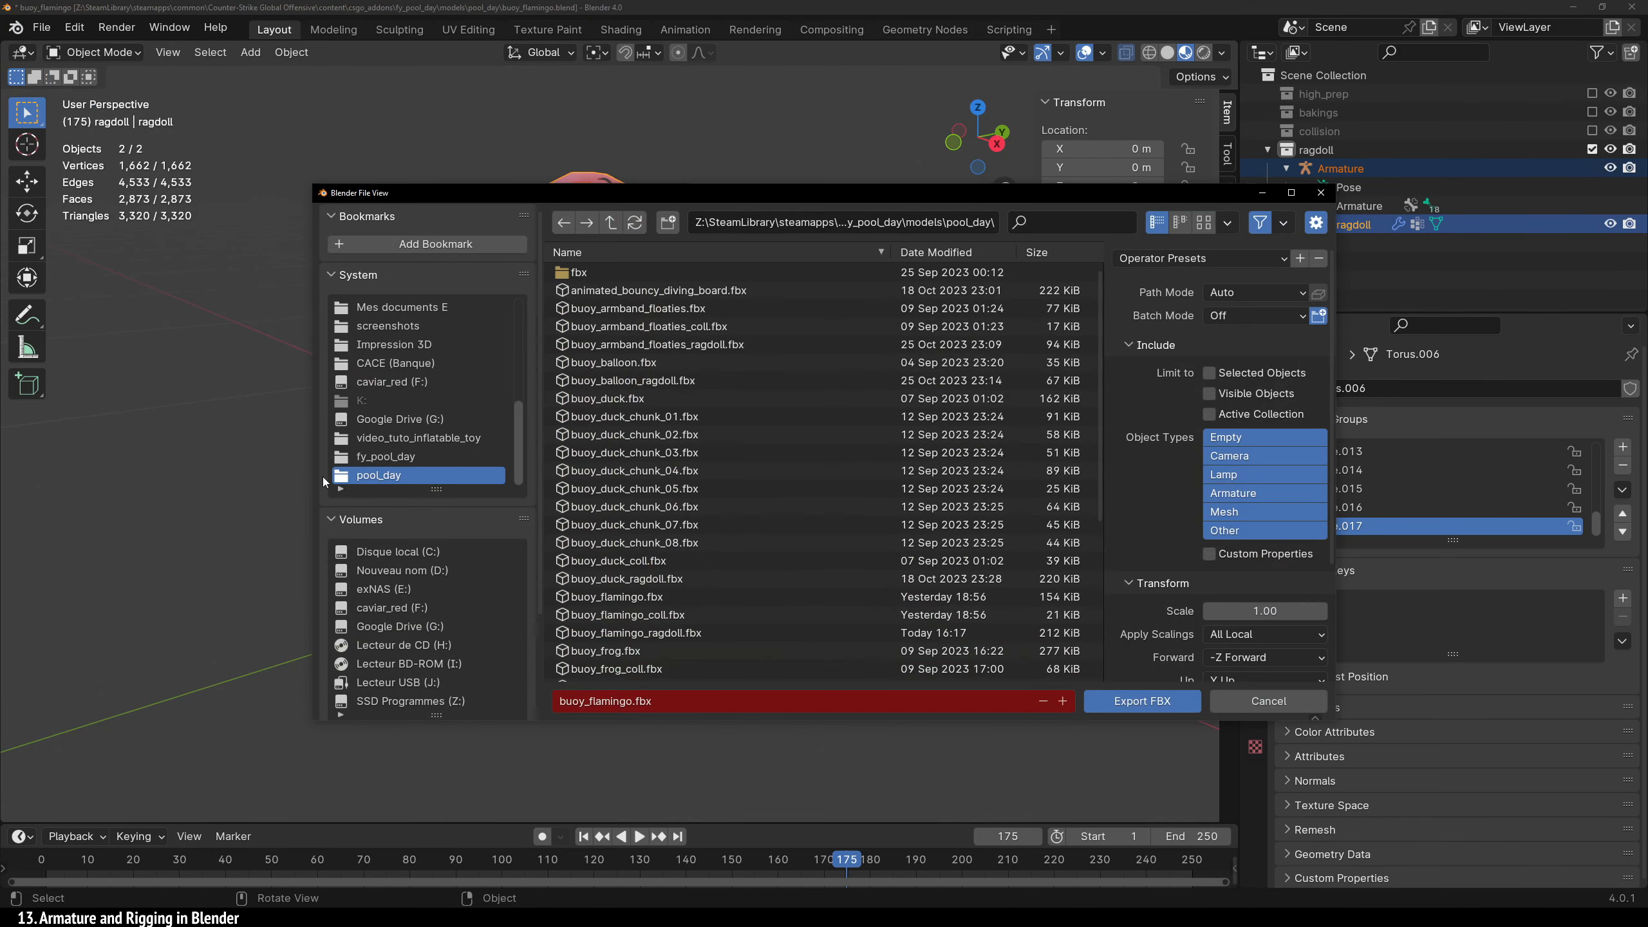
pyautogui.click(672, 639)
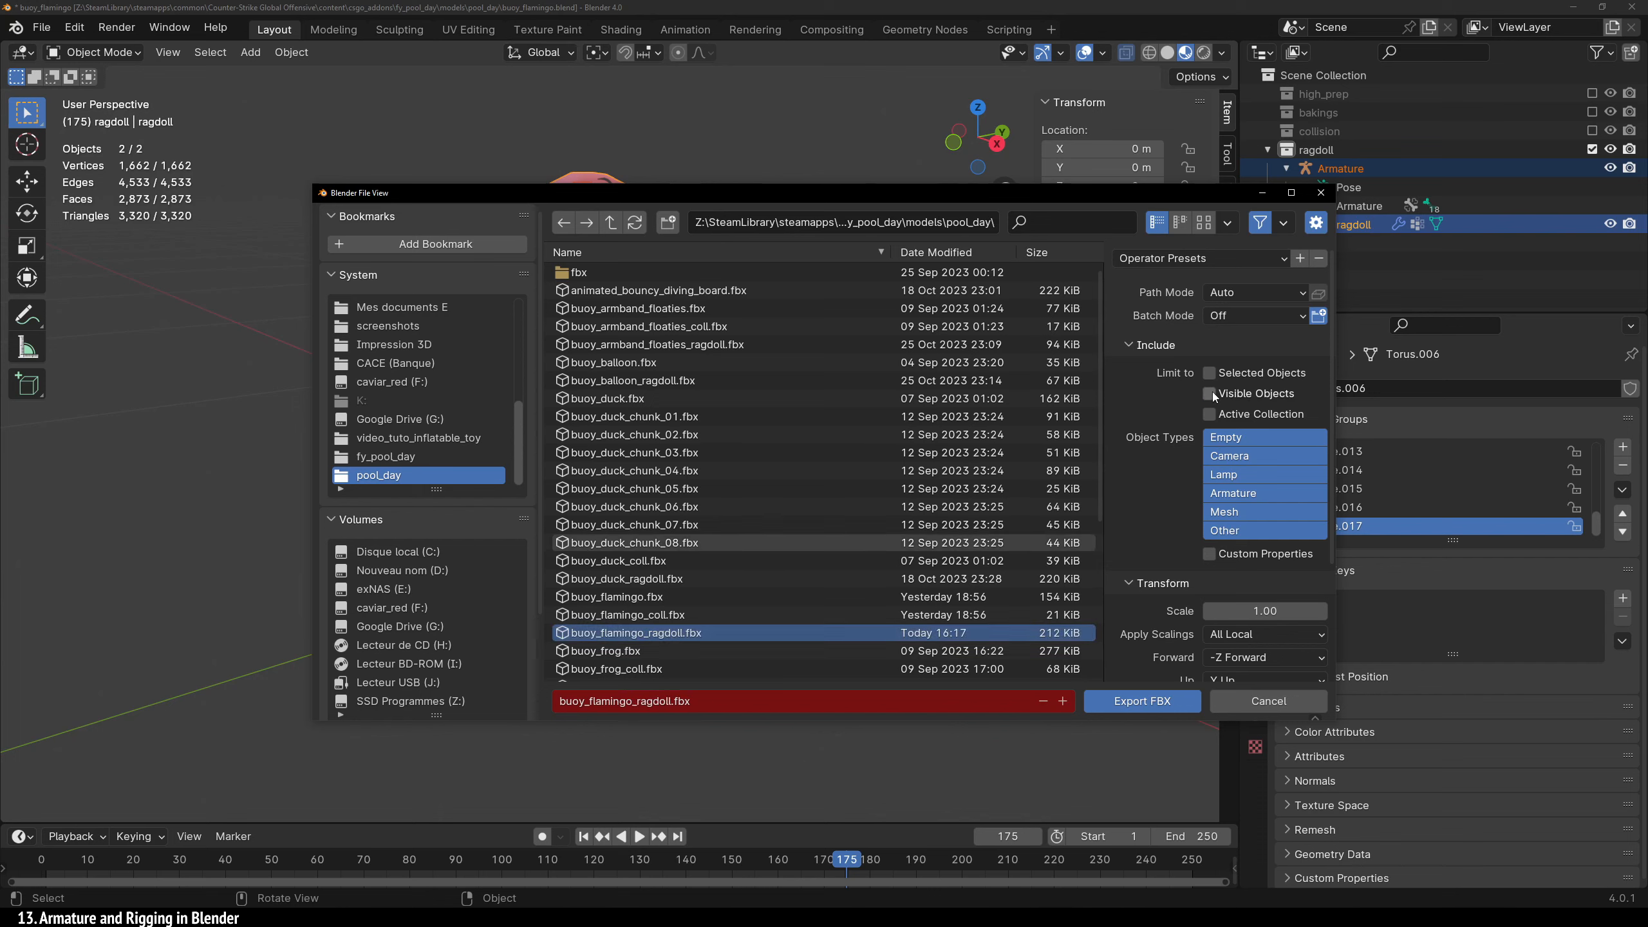
pyautogui.click(1211, 373)
pyautogui.scroll(-5, 1156, 402)
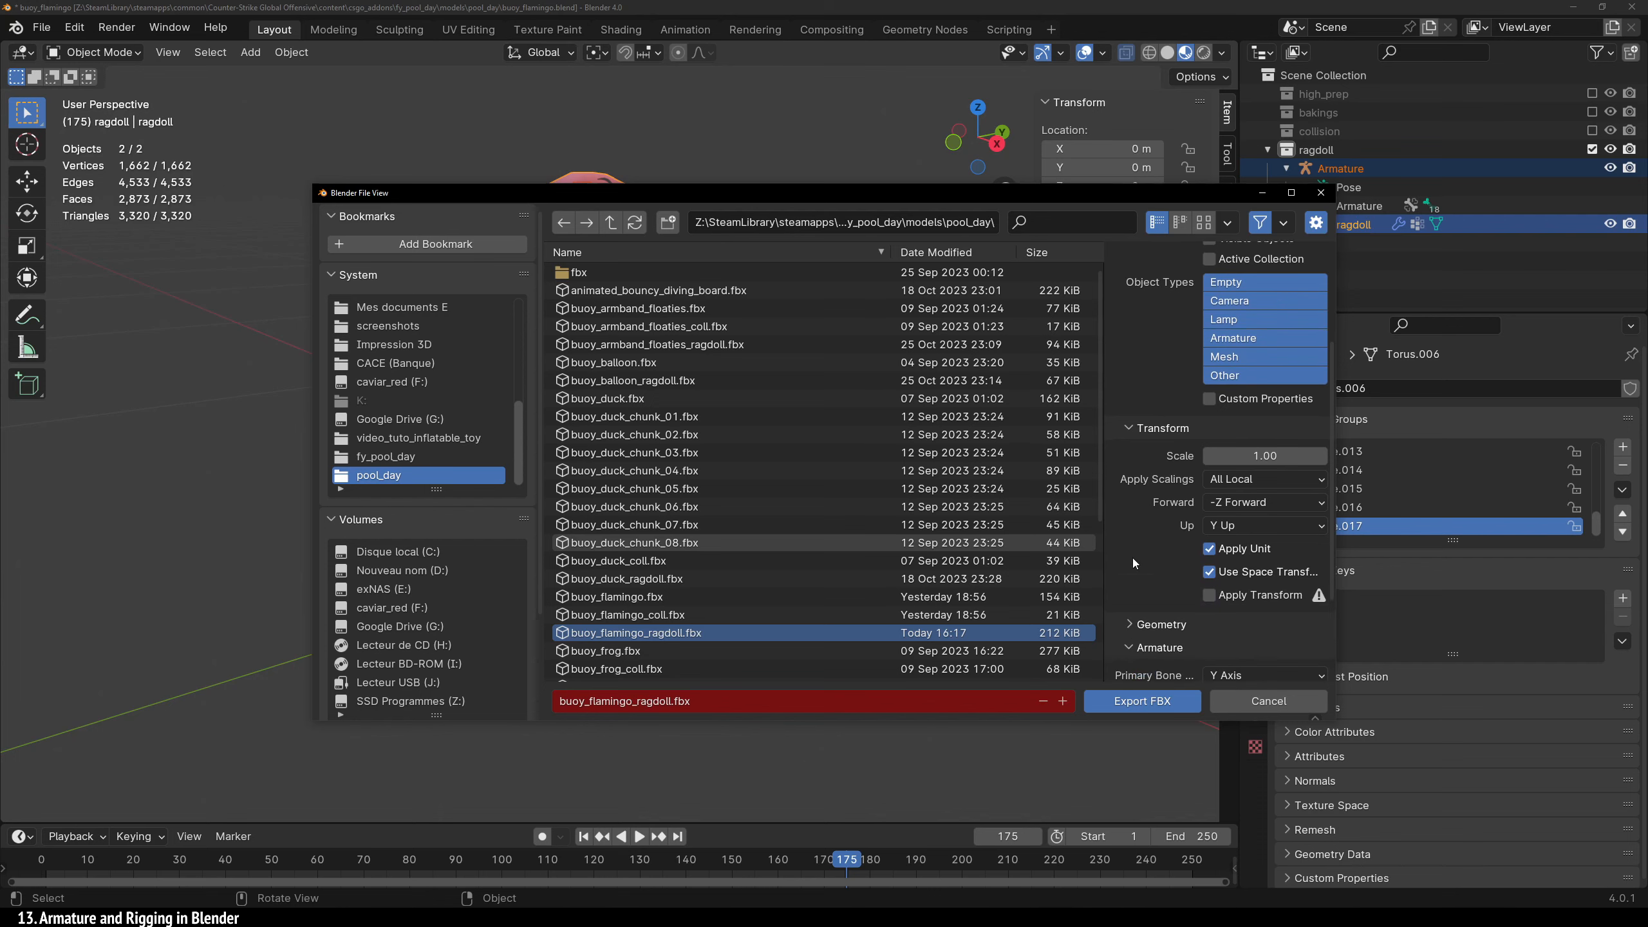
pyautogui.scroll(-4, 1135, 563)
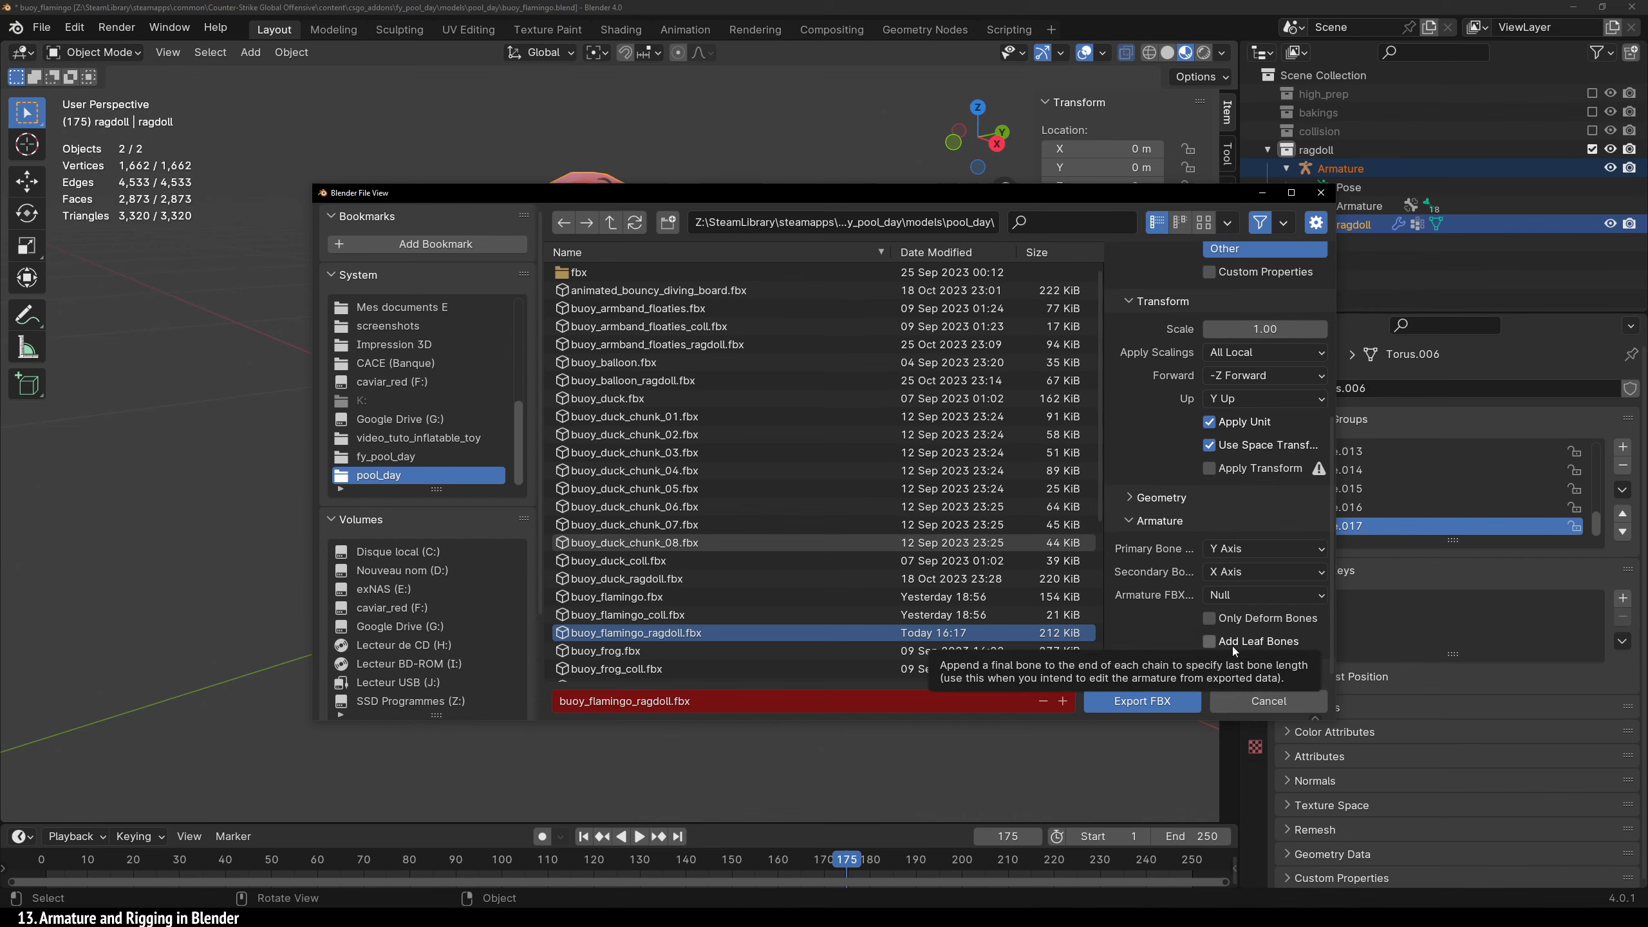
pyautogui.click(1149, 703)
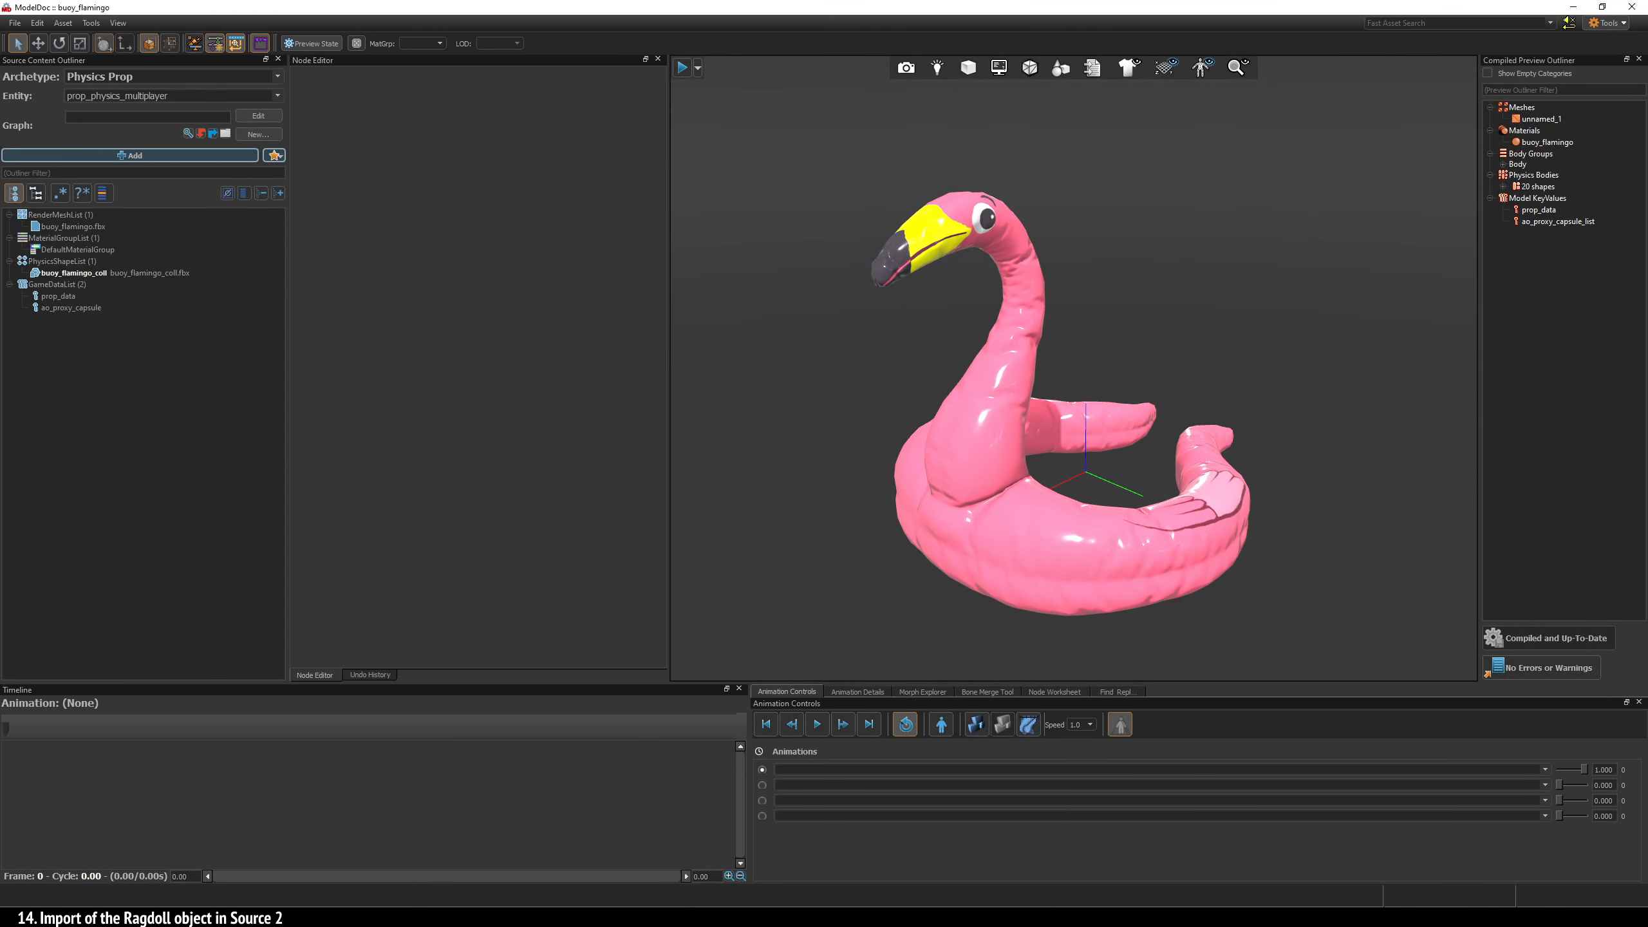
# In ModelDoc, create a new generic model document and set its archetype to Jointed Physics Prop with the prop_ragdoll entity
pyautogui.click(13, 24)
pyautogui.click(38, 36)
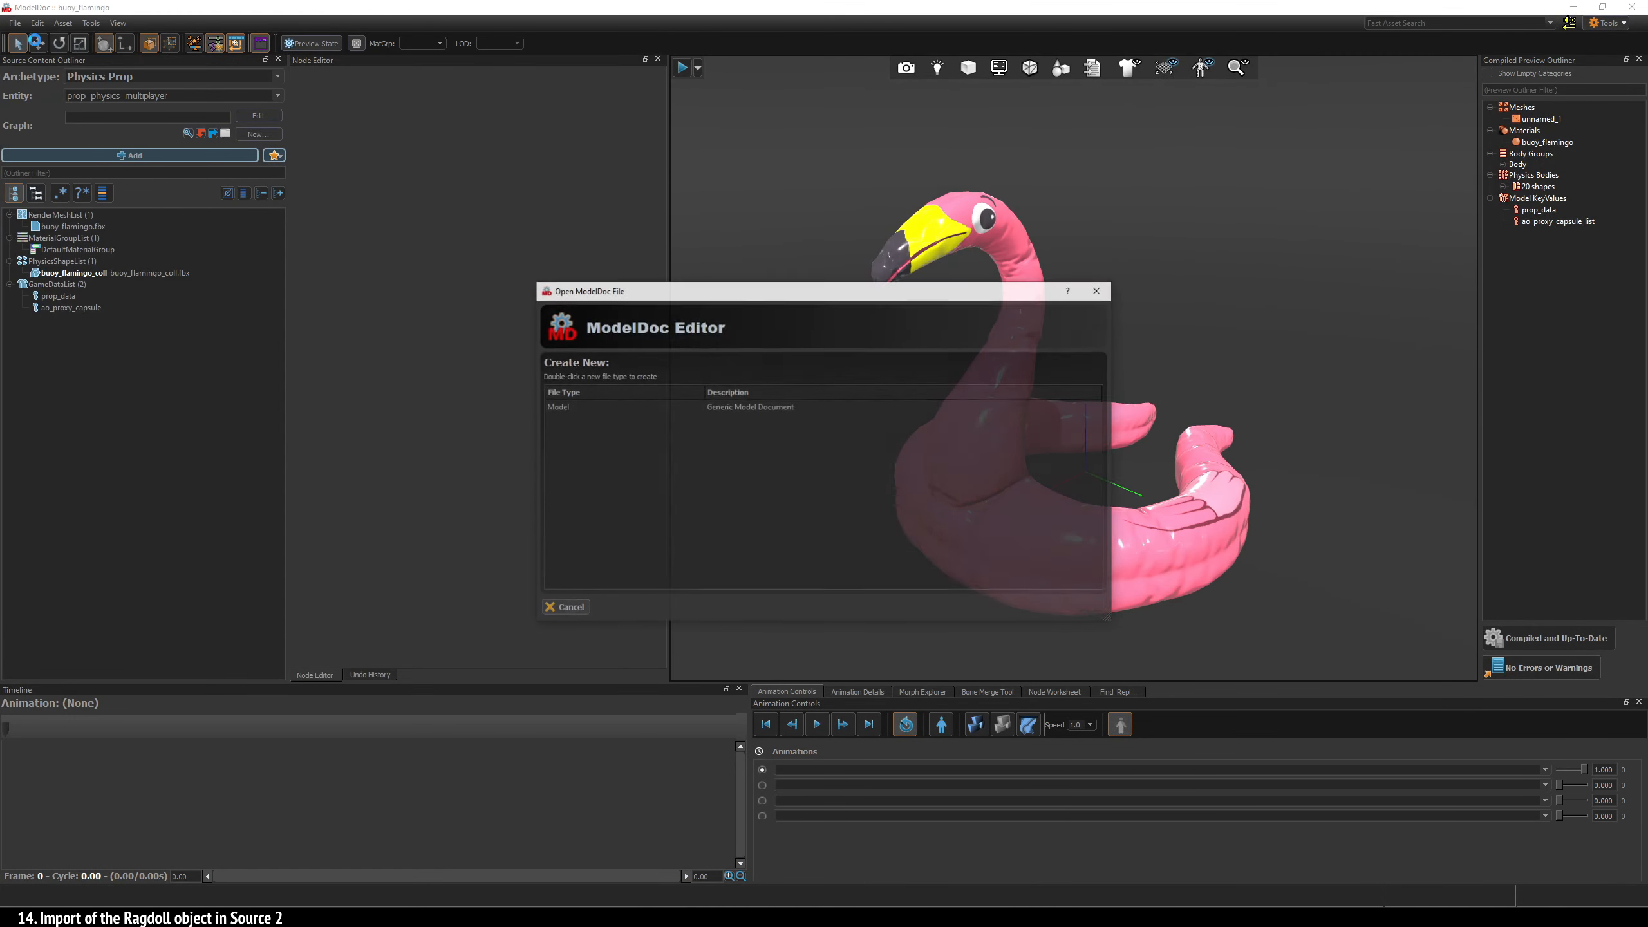
pyautogui.doubleClick(588, 409)
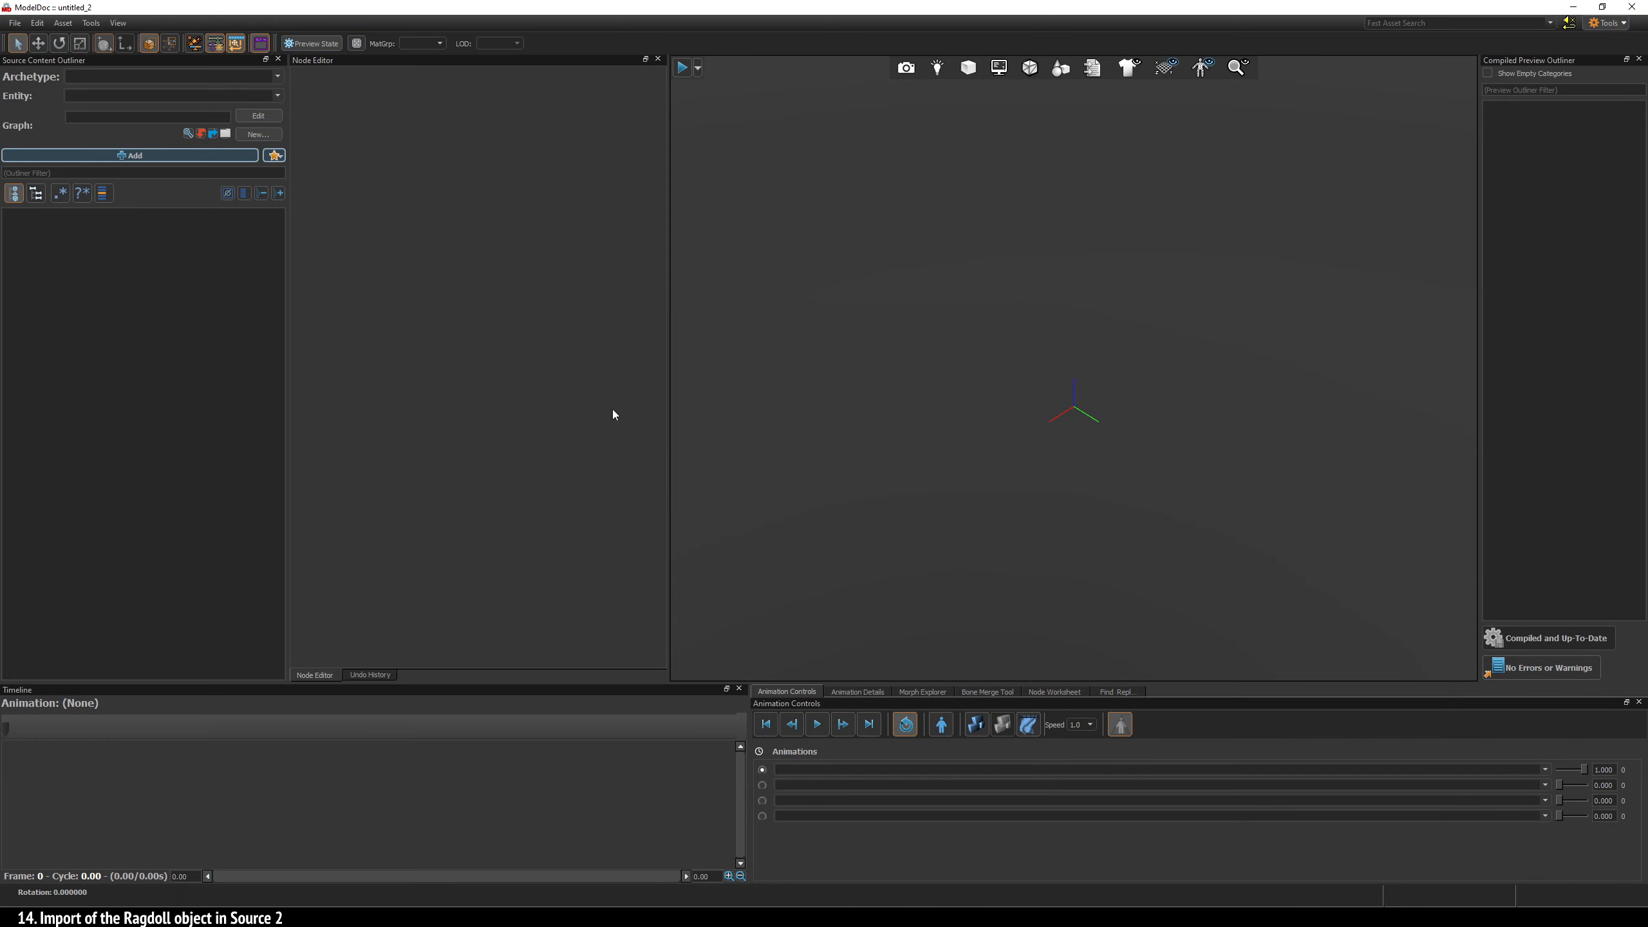
pyautogui.click(278, 77)
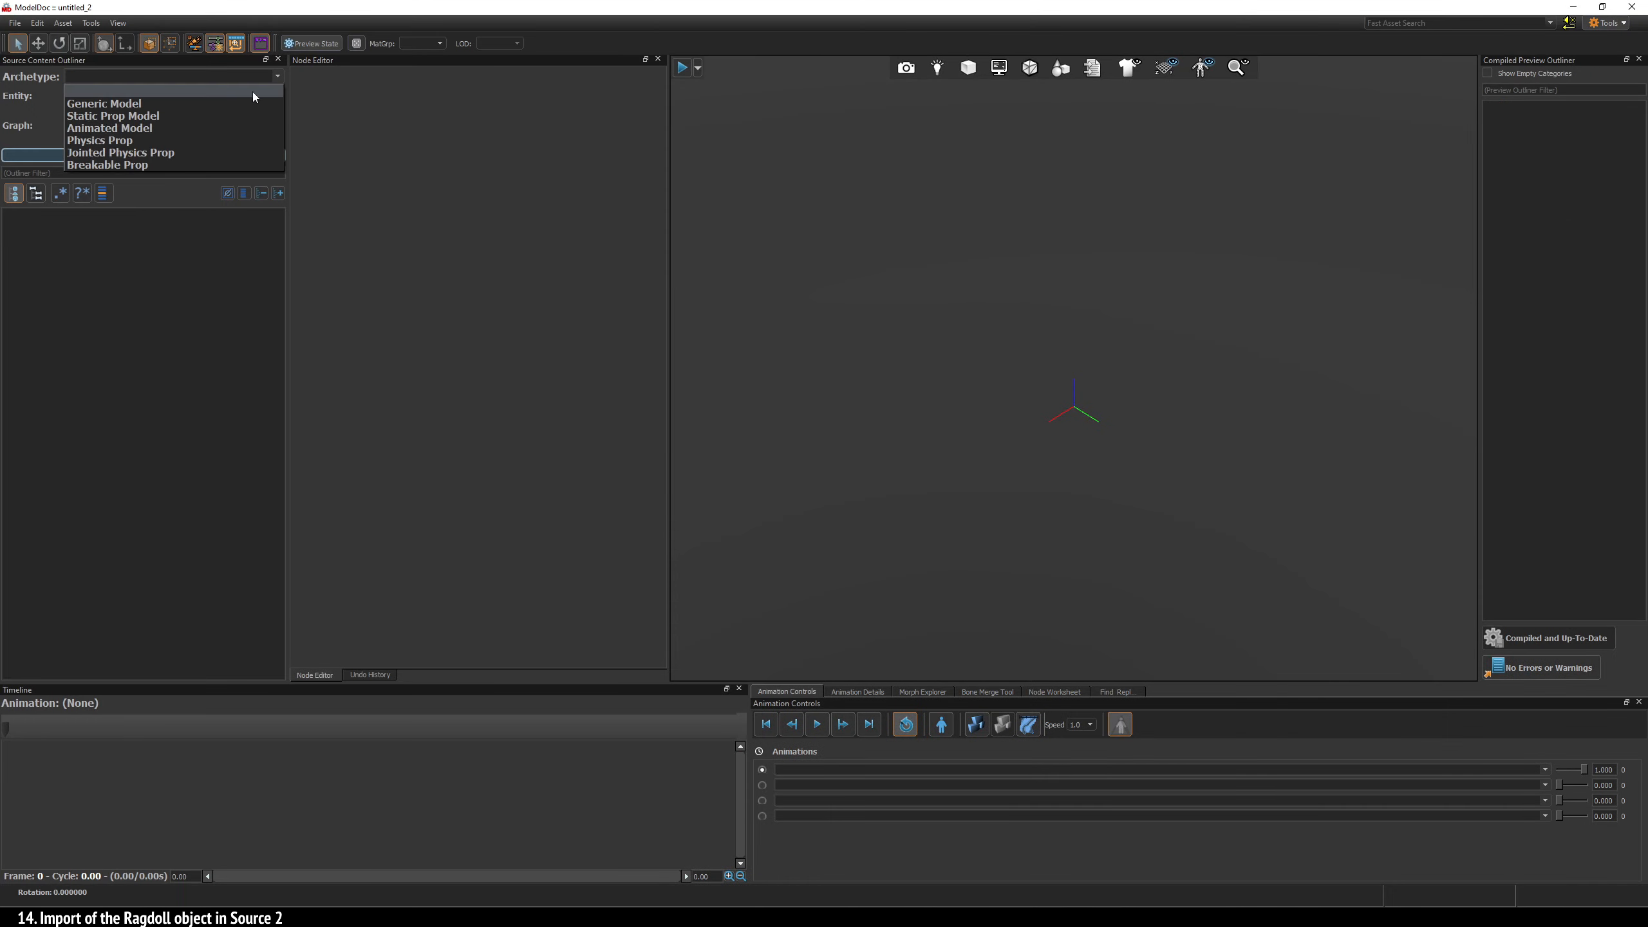
pyautogui.click(178, 152)
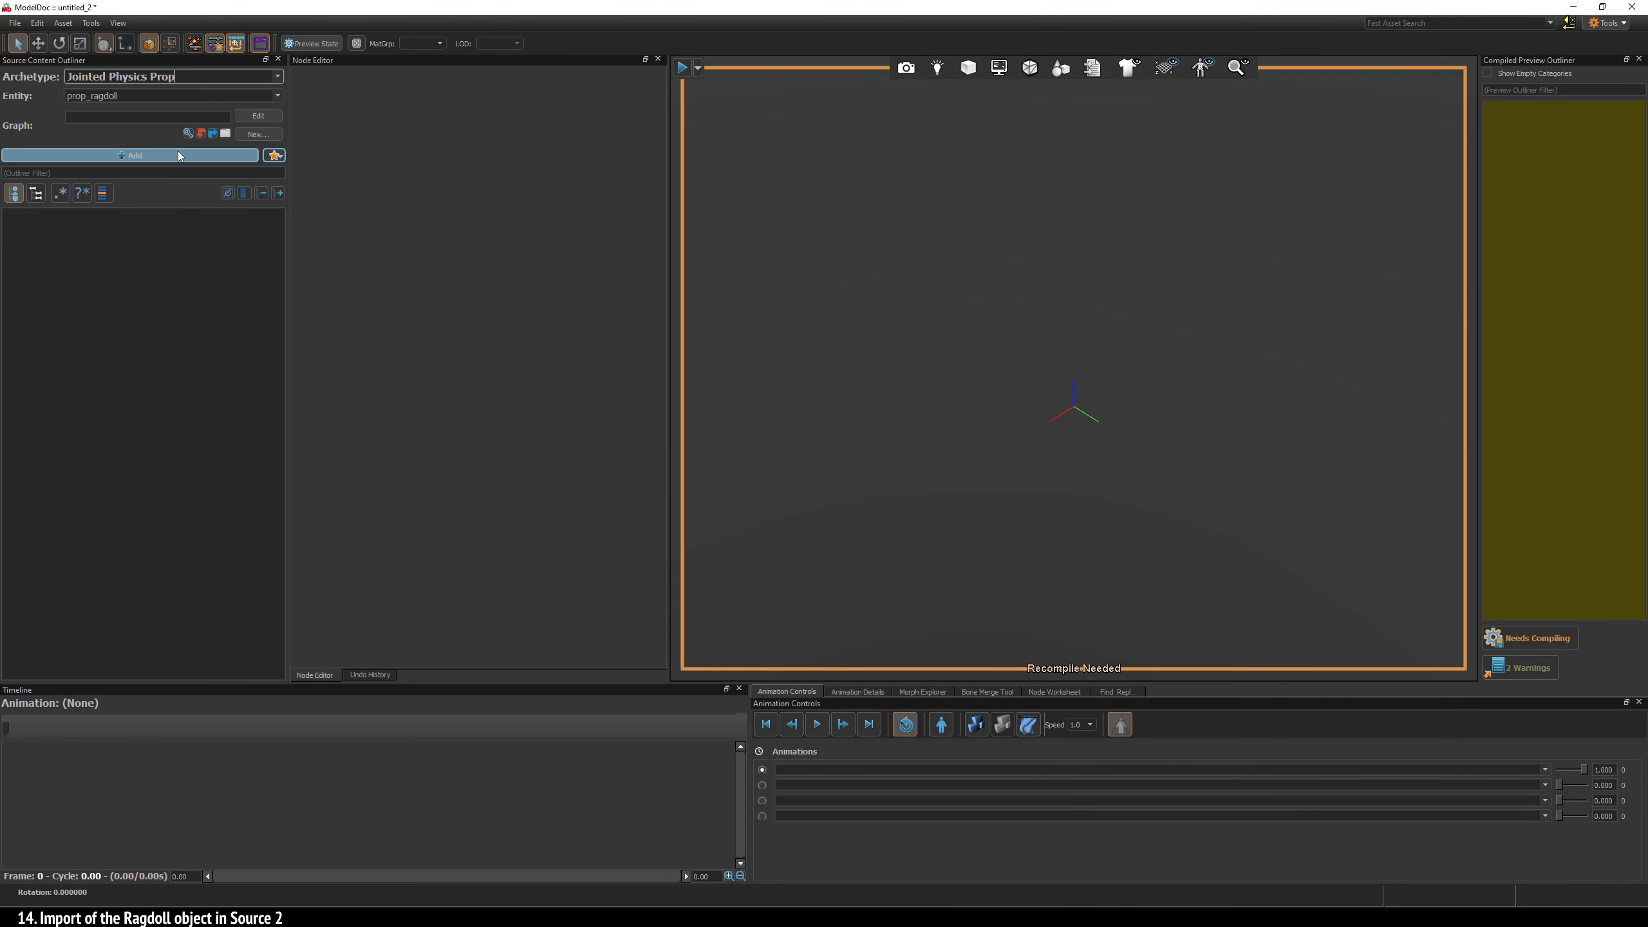
pyautogui.click(127, 108)
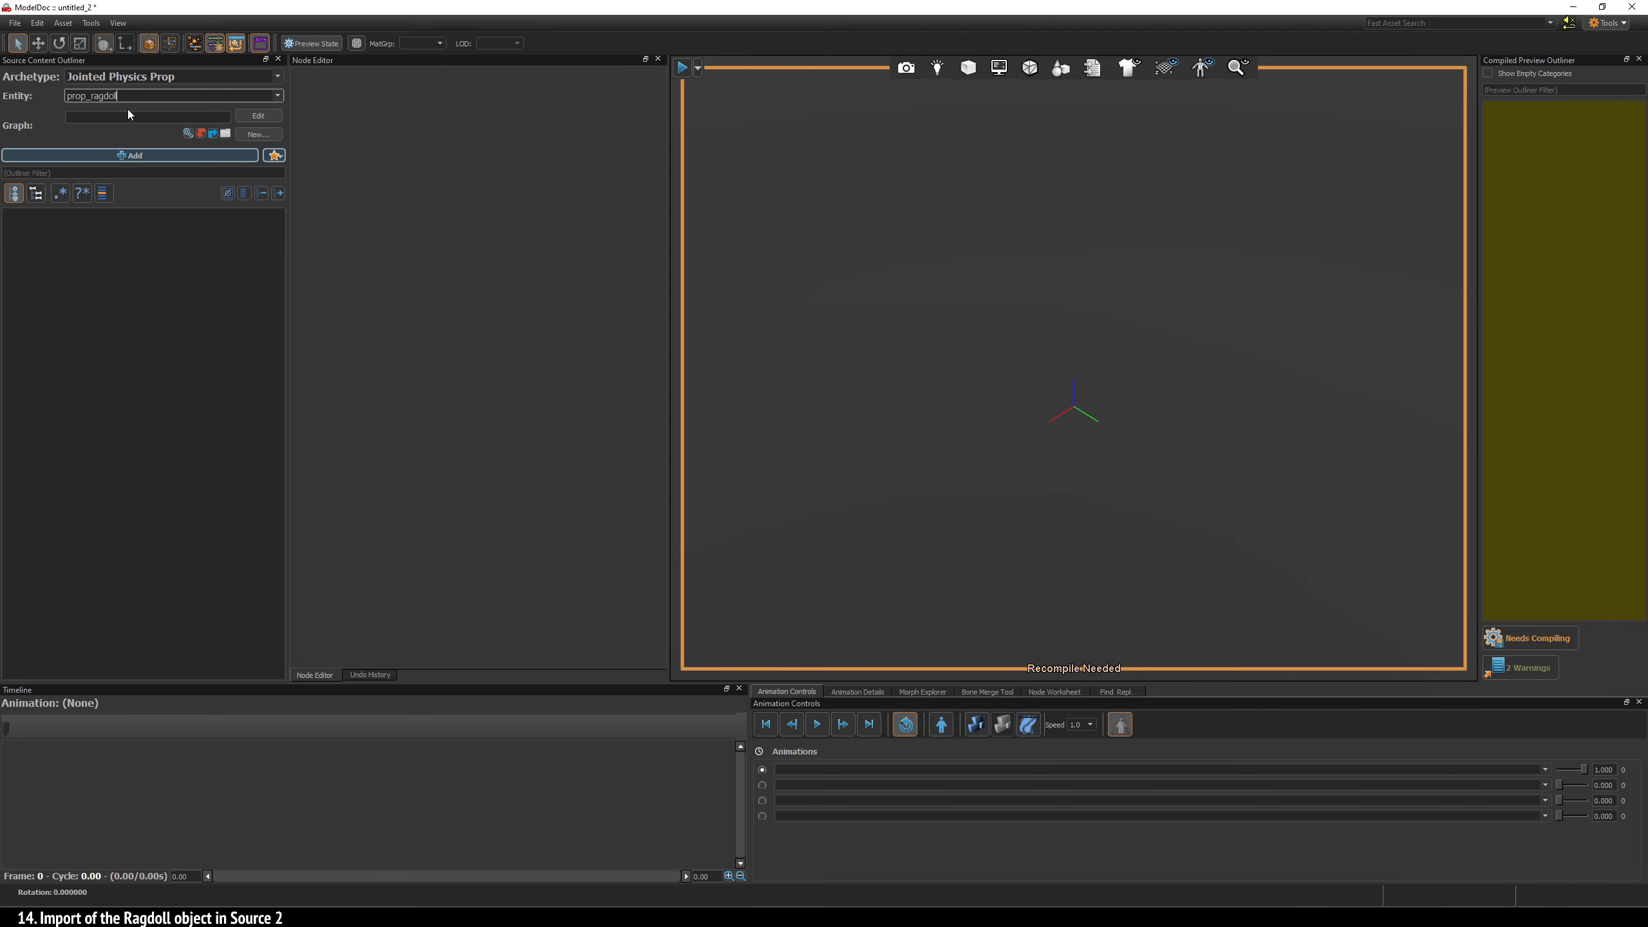
# Add buoy_flamingo_ragdoll.fbx from the pool_day models folder as the render mesh
pyautogui.click(274, 155)
pyautogui.click(305, 168)
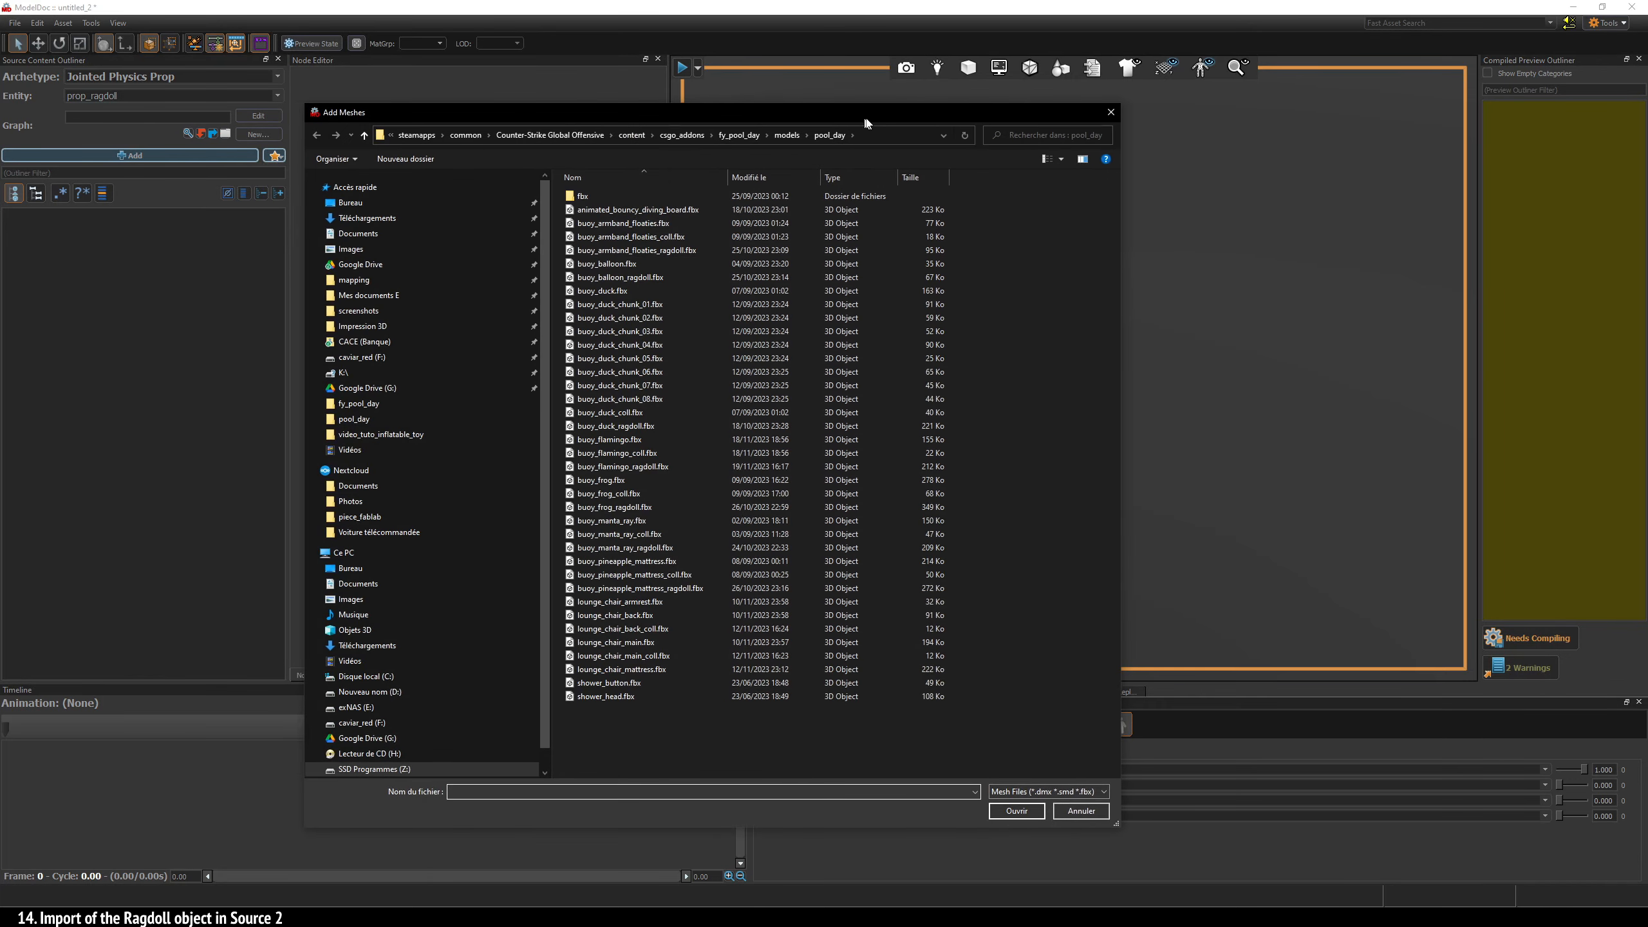
pyautogui.click(702, 469)
pyautogui.doubleClick(701, 469)
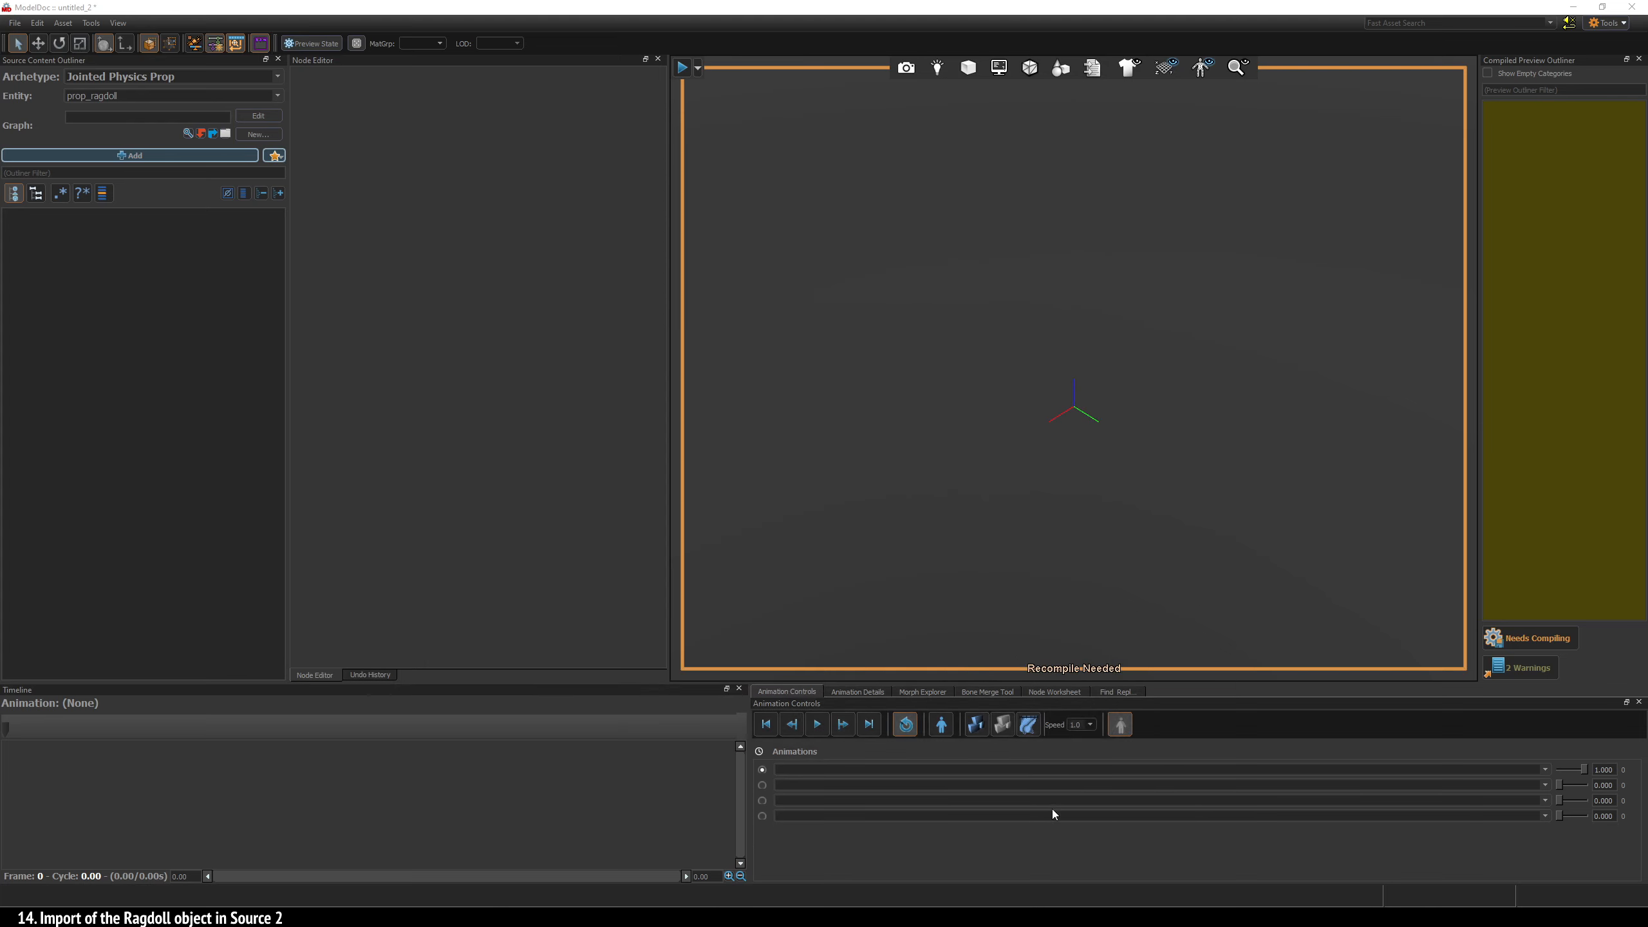
# Compile the model and save it as buoy_flamingo_ragdoll.vmdl in the pool_day folder
pyautogui.click(91, 228)
pyautogui.click(1540, 640)
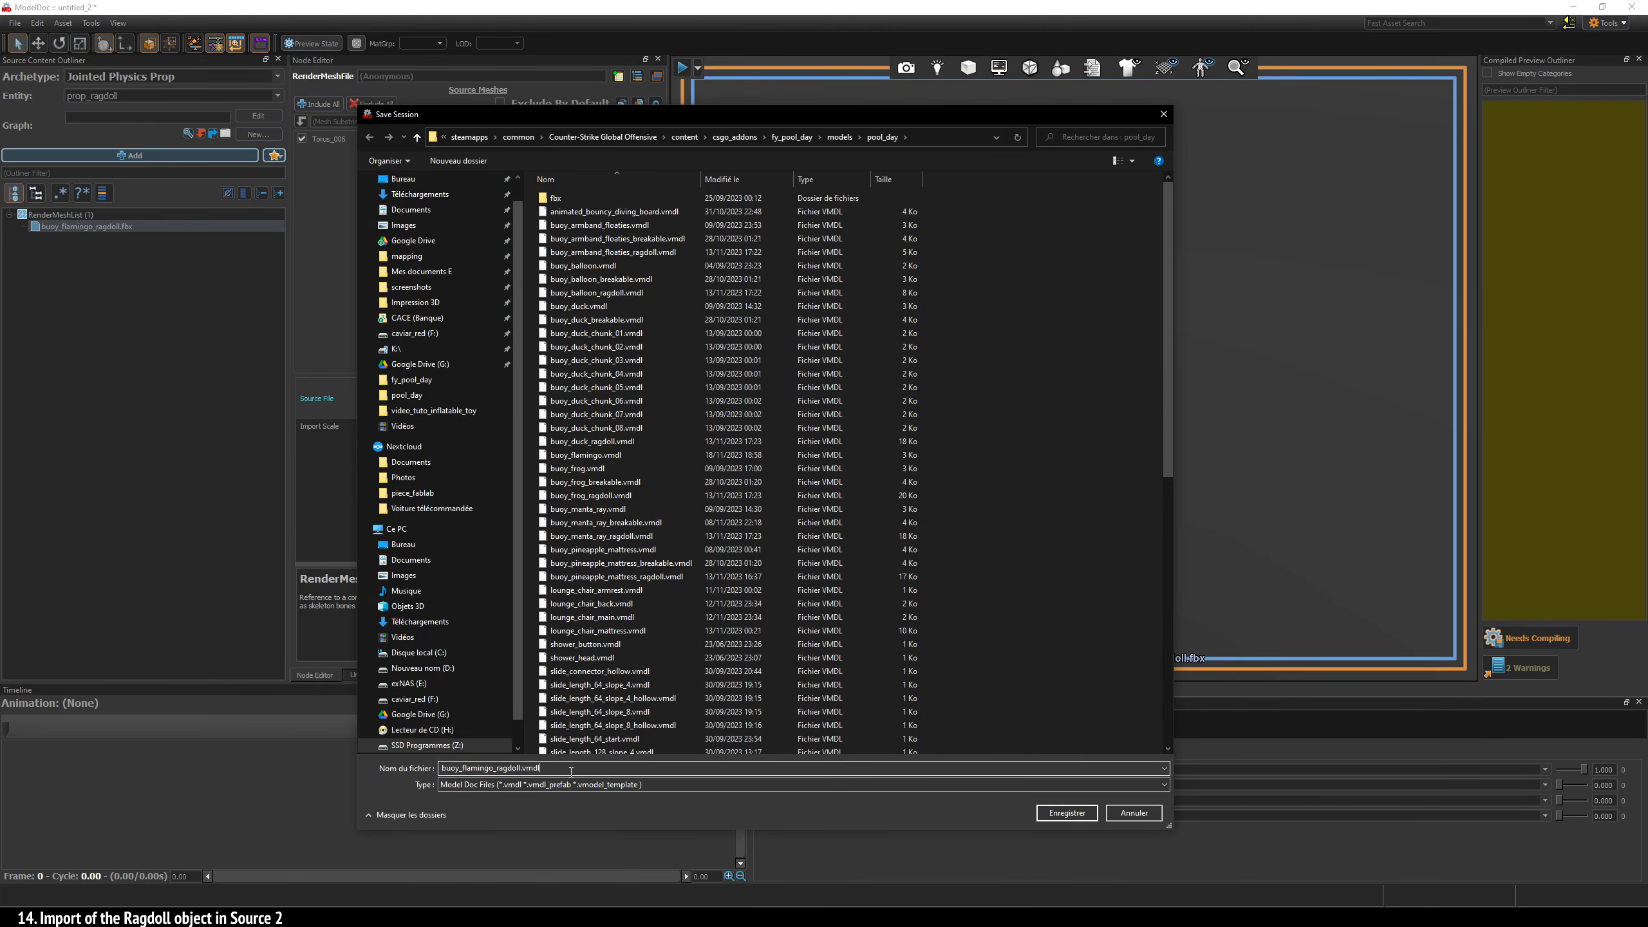
pyautogui.click(1067, 814)
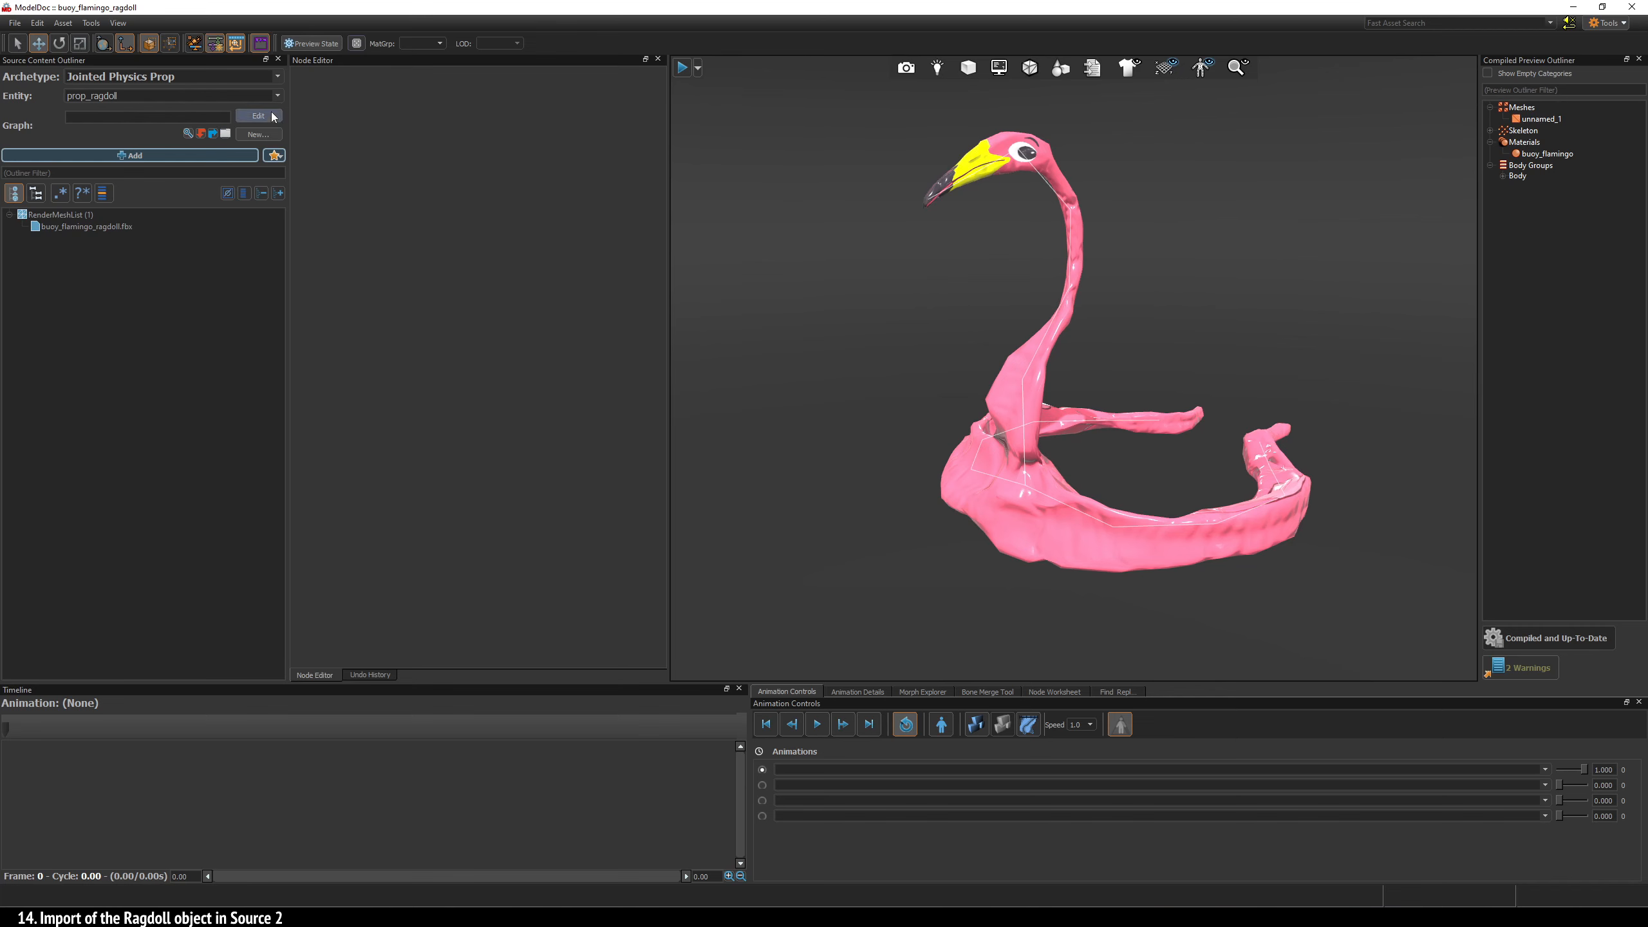
# Search the node types that can be added to the model for ragdoll entries
pyautogui.click(198, 157)
pyautogui.write('ragdo')
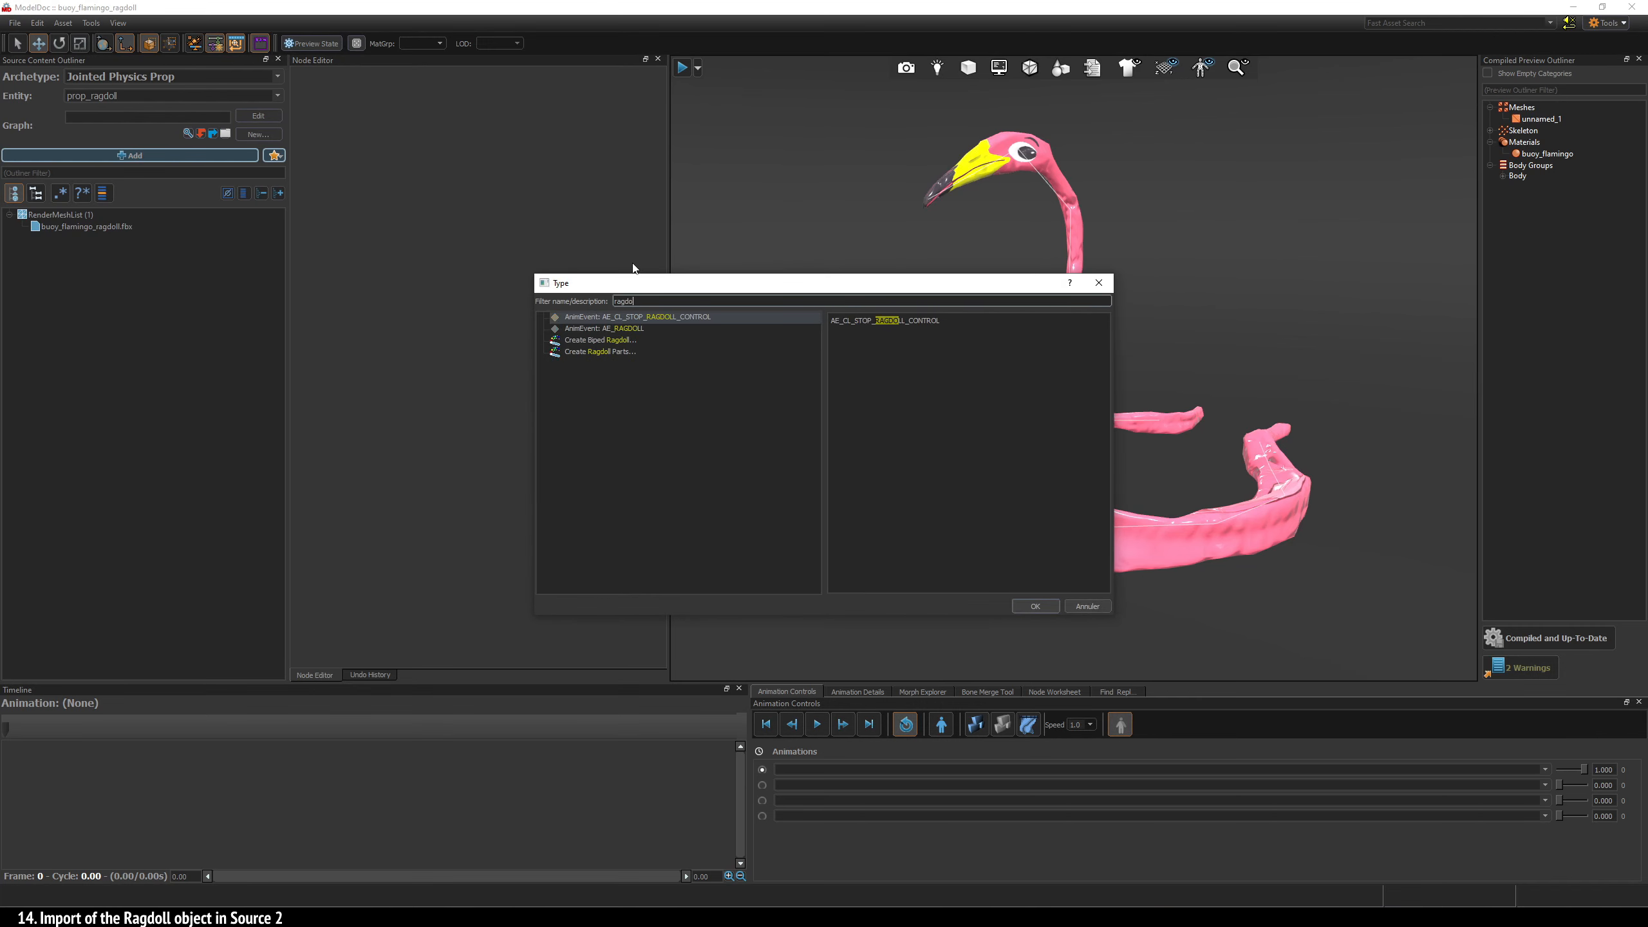